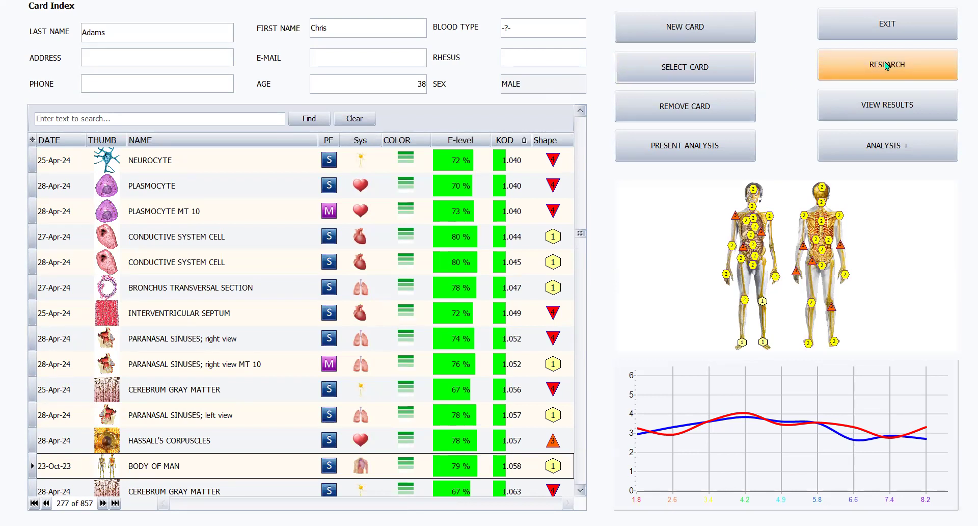
# - Start research on the current patient card and proceed past interactive anamnesis to the Research screen
pyautogui.click(887, 65)
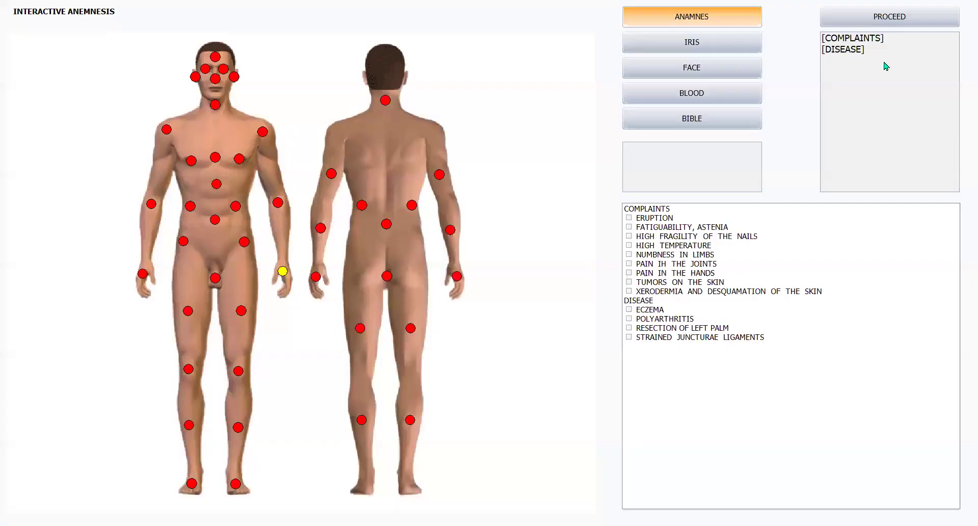
pyautogui.click(895, 21)
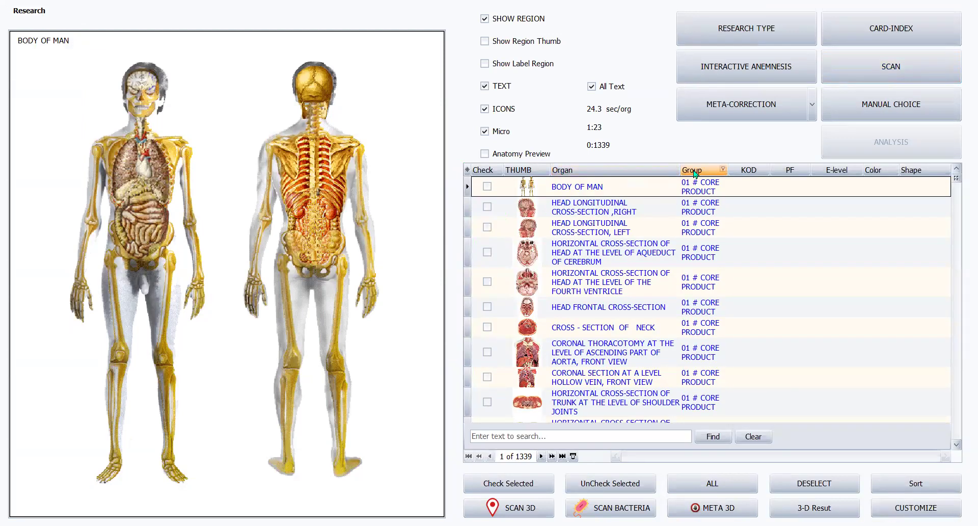
# - Filter the organ list by group to 05 # CARDIOVASCULAR SYSTEM, leaving 63 entries
pyautogui.click(723, 170)
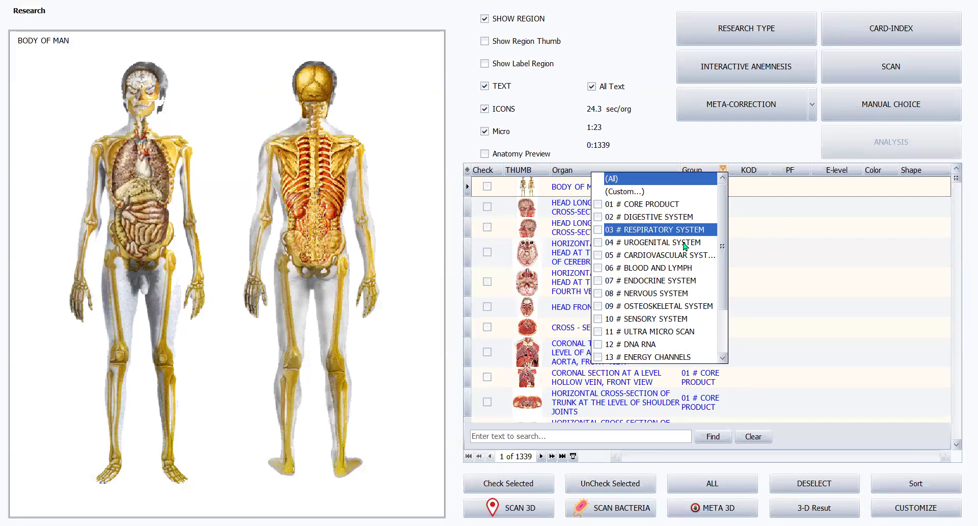
pyautogui.click(598, 256)
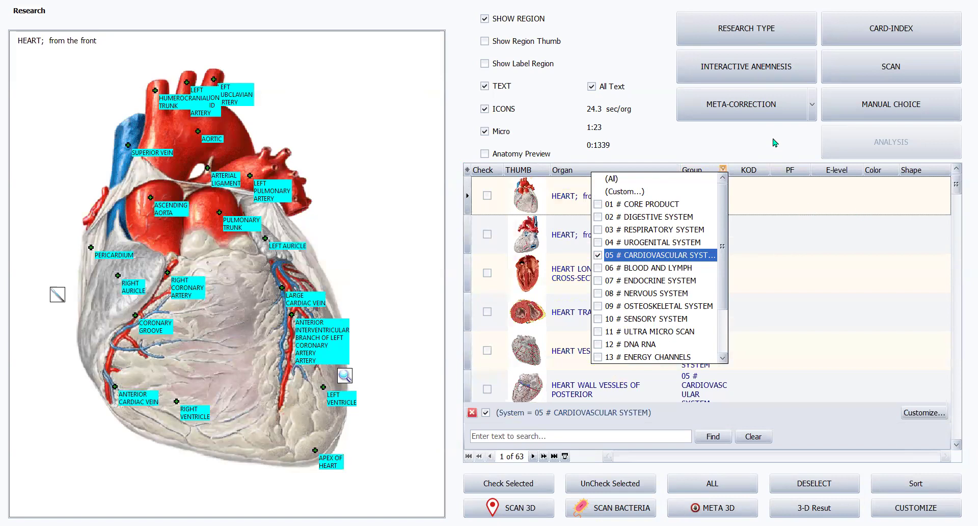
# - Tick the heart rows: front, behind, longitudinal and transversal sections, and heart valves
pyautogui.click(740, 286)
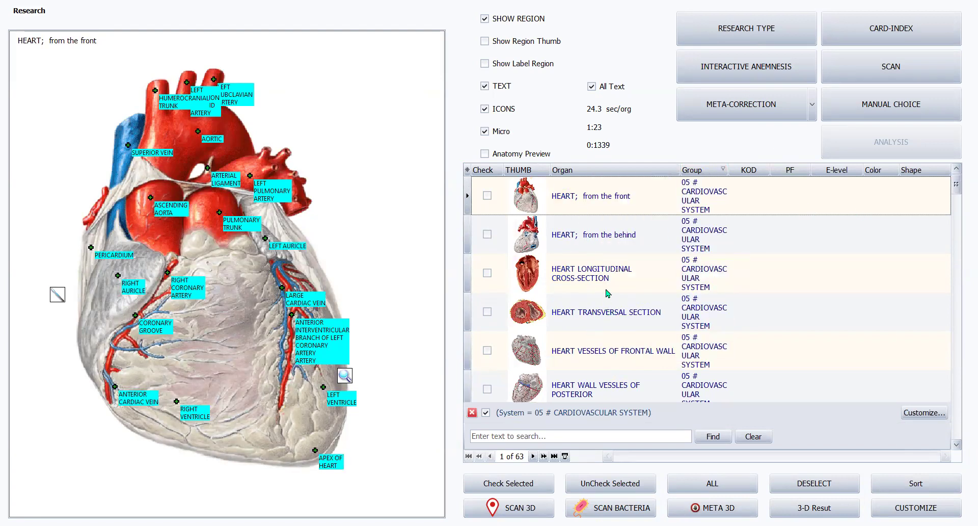
pyautogui.moveTo(957, 191)
pyautogui.mouseDown()
pyautogui.moveTo(956, 330)
pyautogui.moveTo(956, 185)
pyautogui.mouseUp()
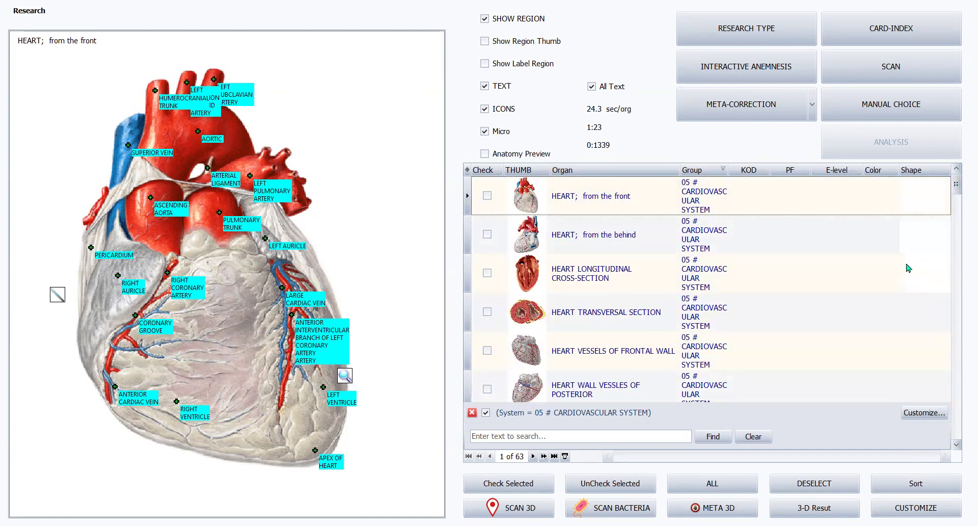
pyautogui.click(488, 198)
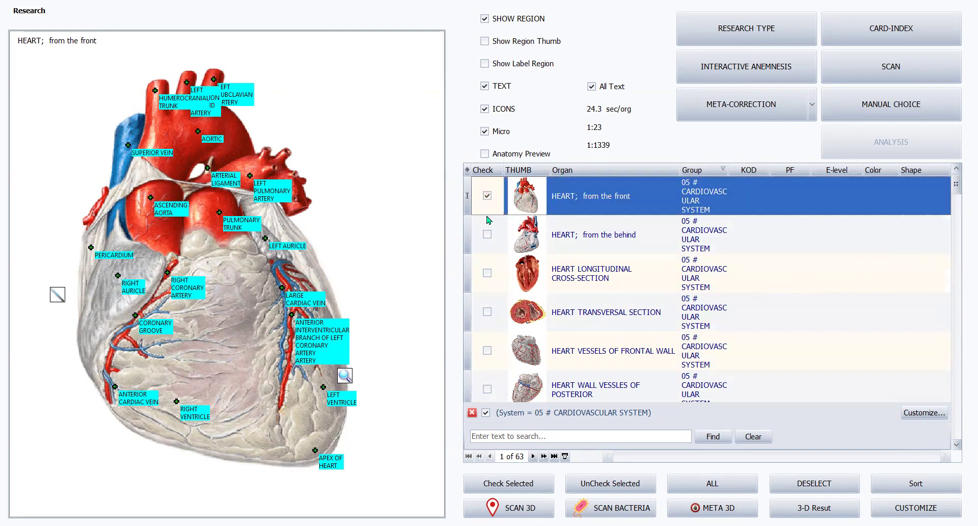
pyautogui.press('Down')
pyautogui.press('Down')
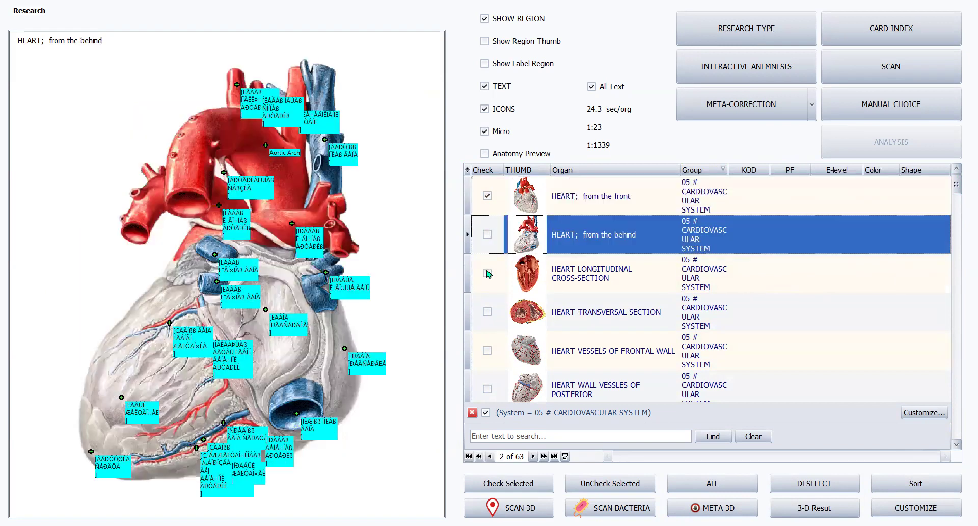
pyautogui.click(488, 234)
pyautogui.click(487, 276)
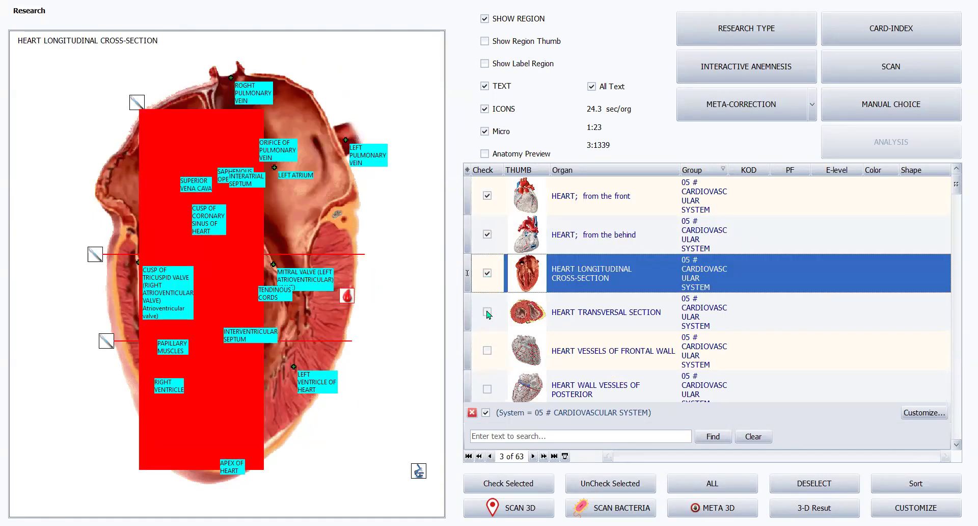
pyautogui.click(488, 313)
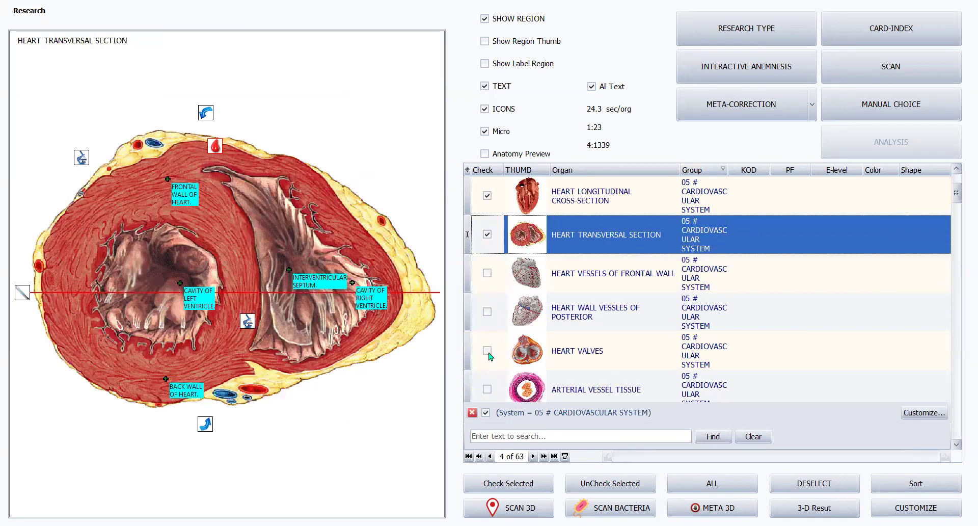
pyautogui.click(488, 352)
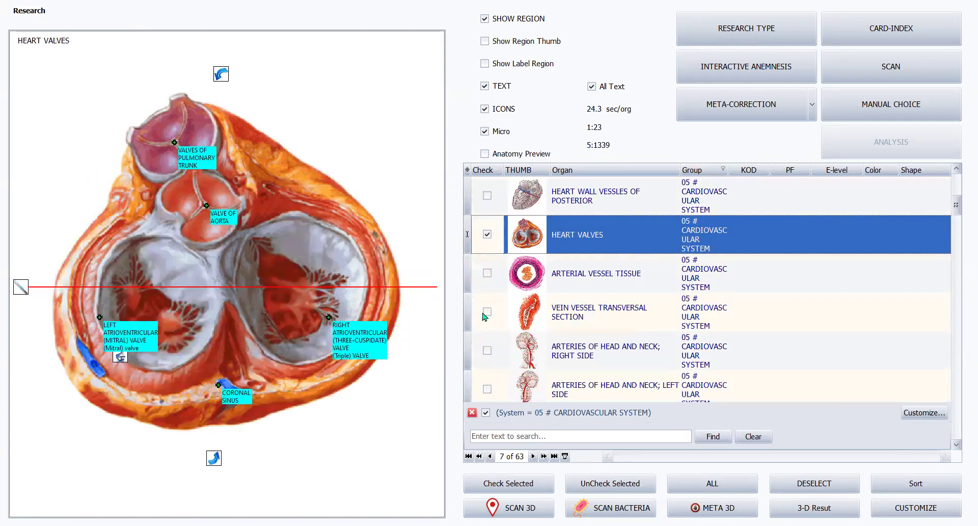
# - Tick the vein, arterial, aorta transverse section, heart wall and large venous vessel rows, then scan
pyautogui.click(486, 313)
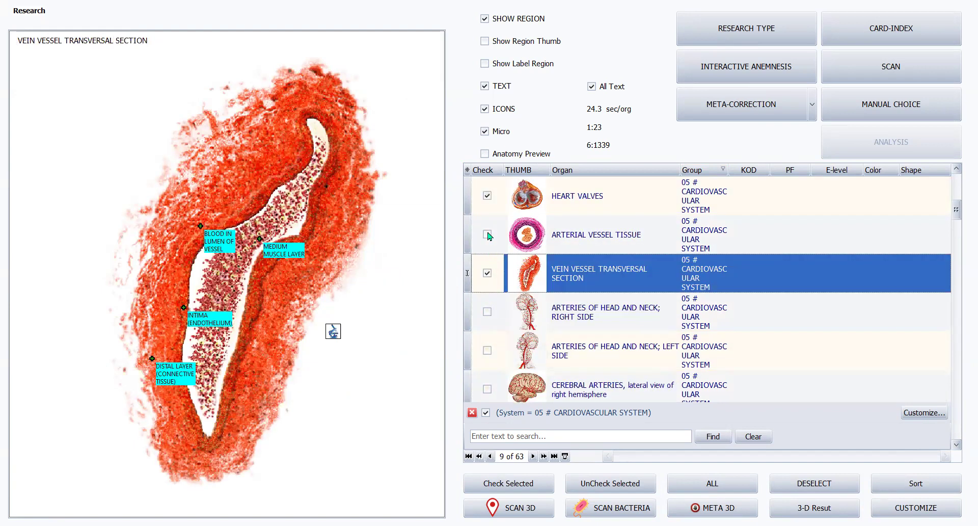
pyautogui.click(487, 235)
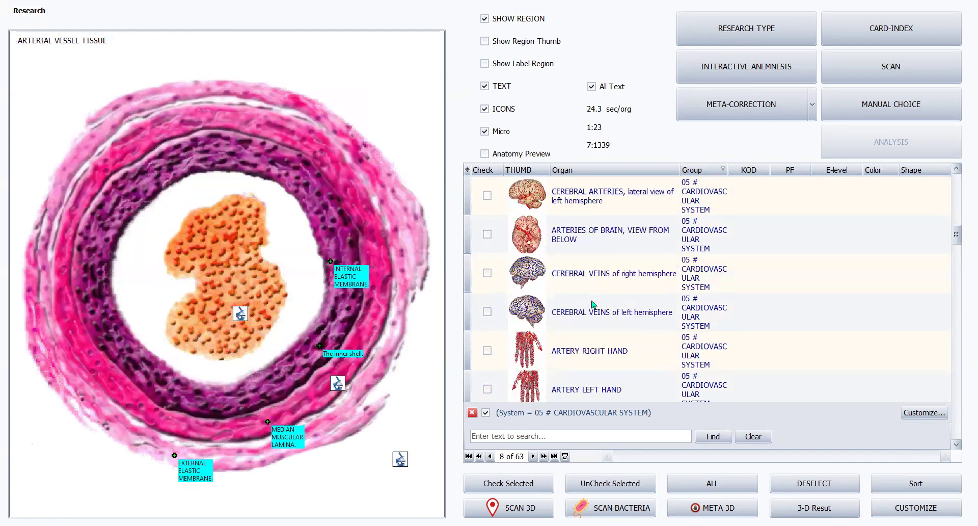
pyautogui.scroll(2, 593, 305)
pyautogui.scroll(-4, 594, 305)
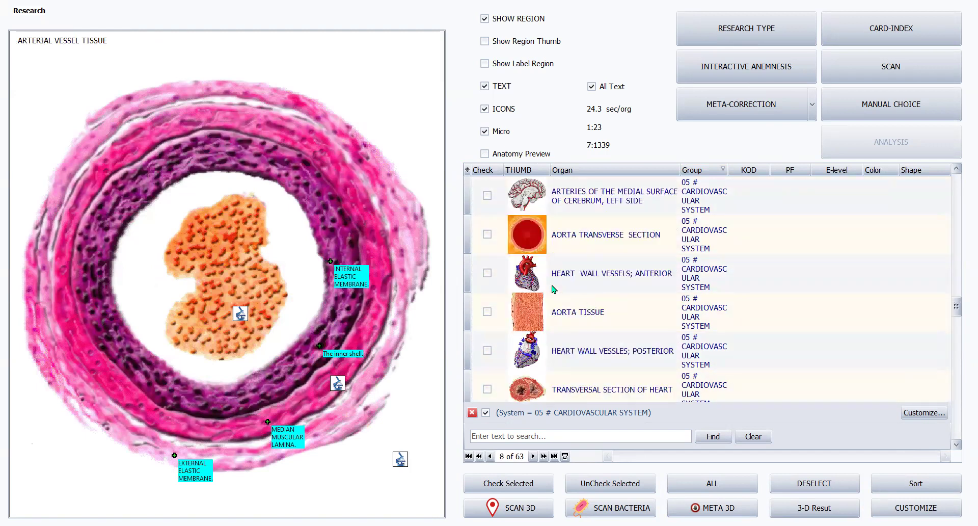
pyautogui.click(487, 234)
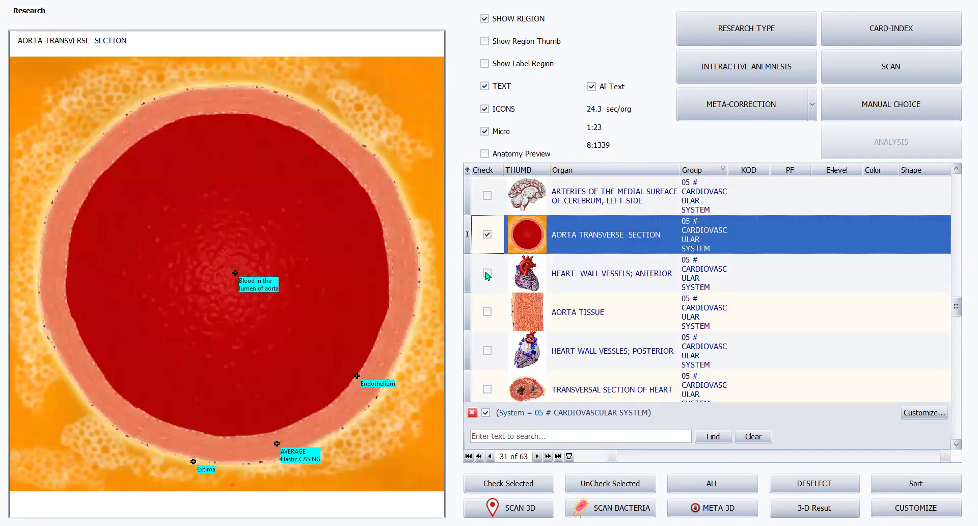
pyautogui.click(487, 276)
pyautogui.scroll(-2, 586, 313)
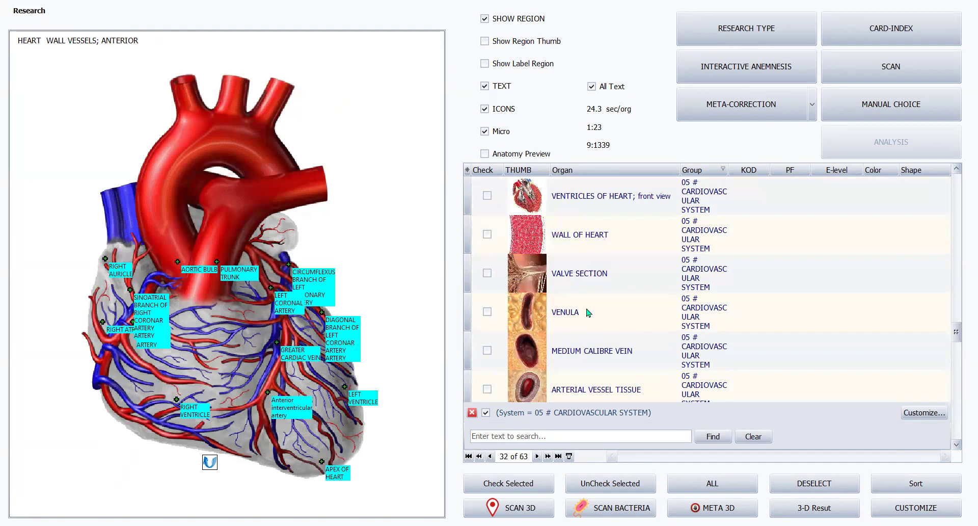
pyautogui.scroll(-2, 588, 312)
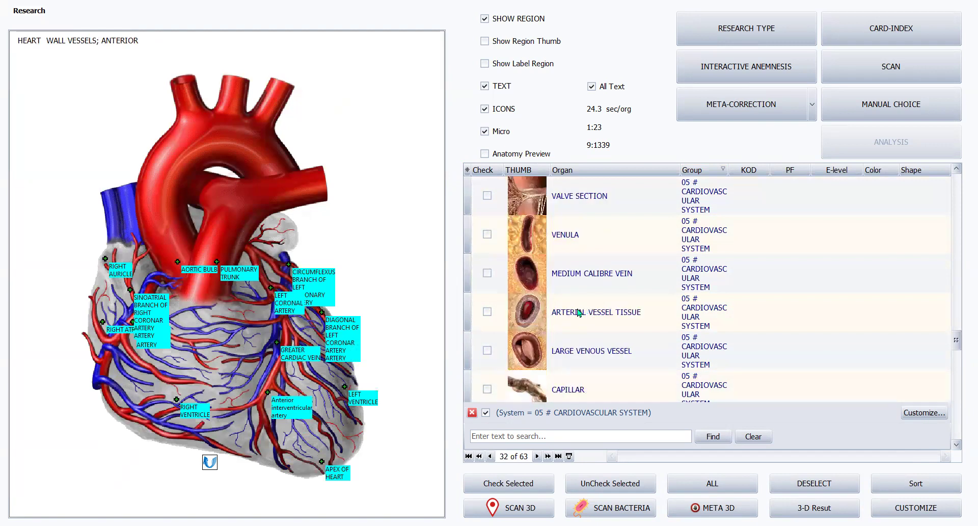
pyautogui.click(487, 276)
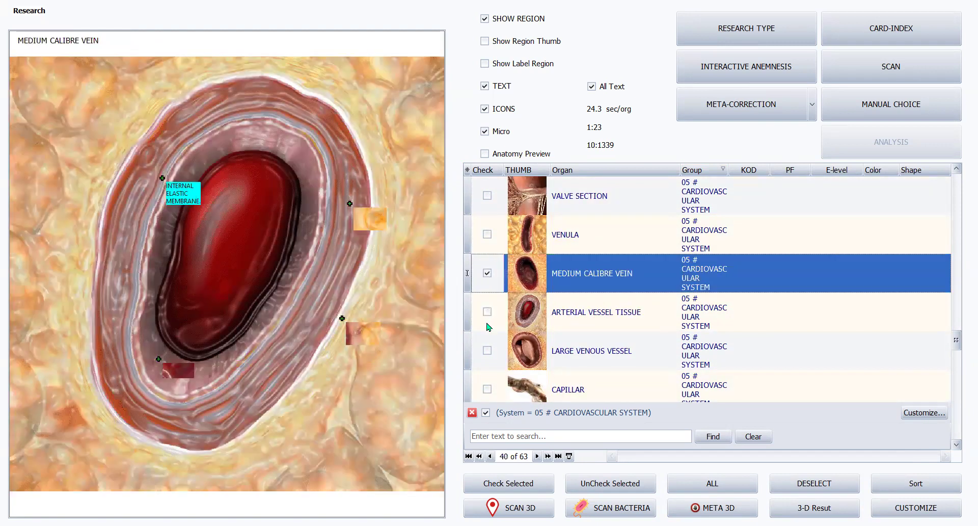
pyautogui.click(487, 331)
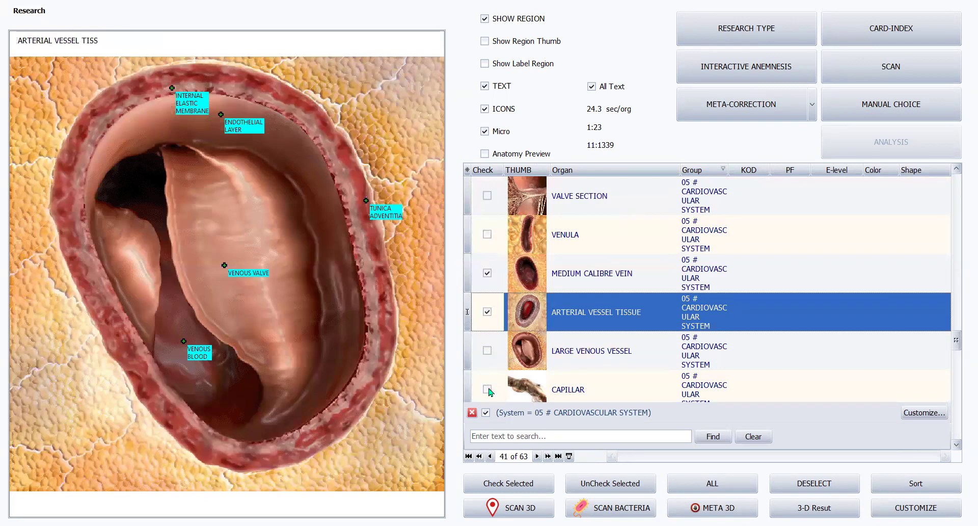
pyautogui.click(488, 390)
pyautogui.click(902, 71)
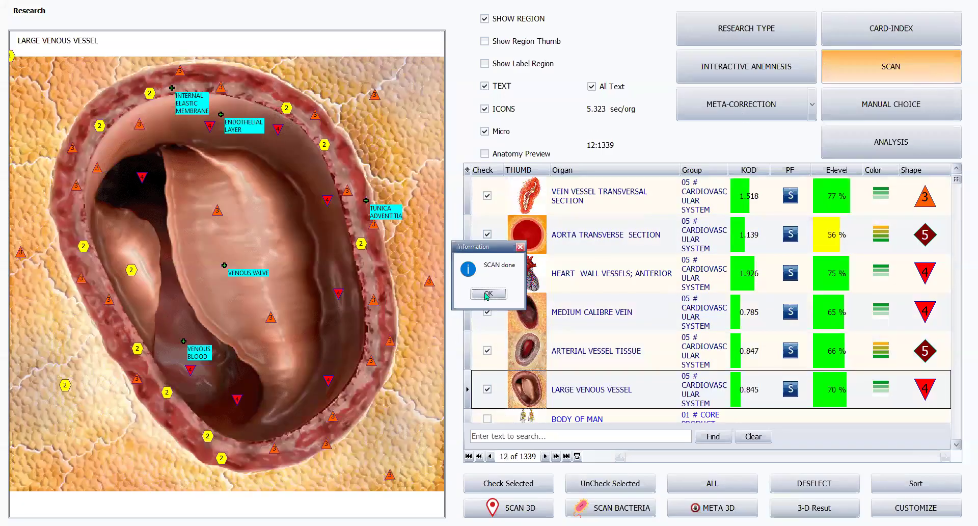
# - Rescan for readings and display Arterial Vessel Tissue, reading KOD 0.847 and E-level 66%
pyautogui.press('Return')
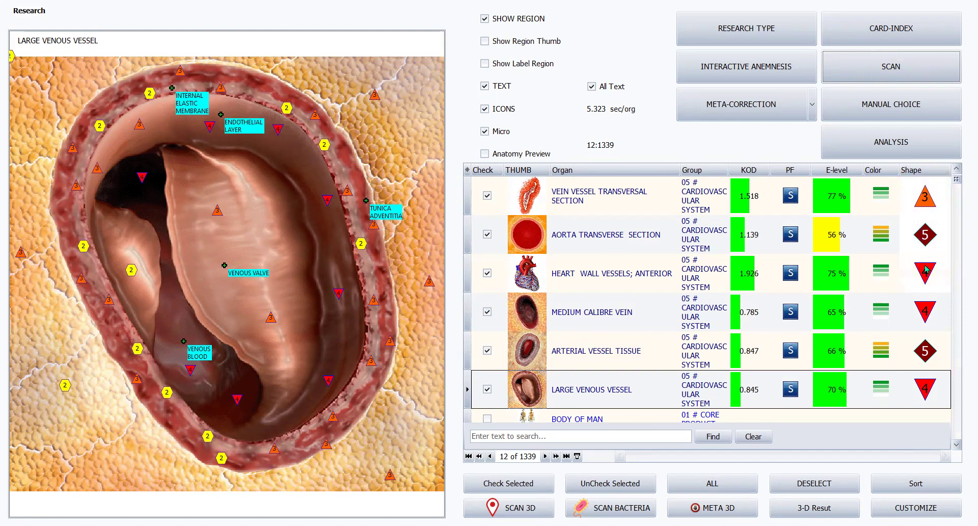
pyautogui.click(957, 180)
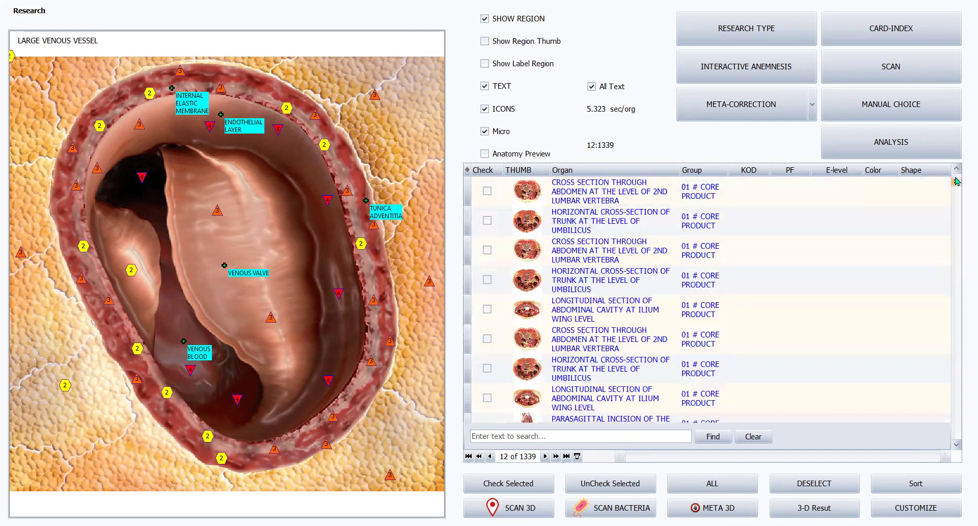
pyautogui.scroll(-1, 910, 217)
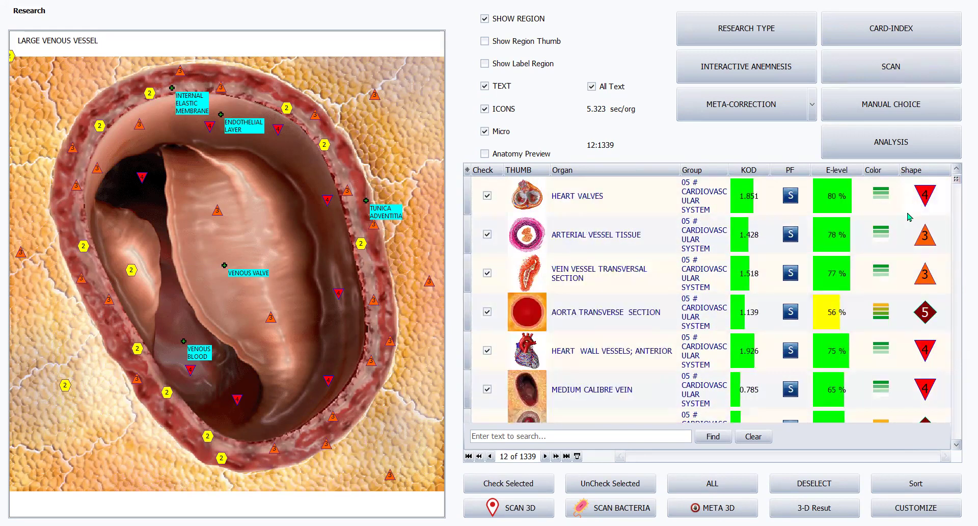
pyautogui.scroll(-1, 910, 217)
pyautogui.scroll(-2, 908, 220)
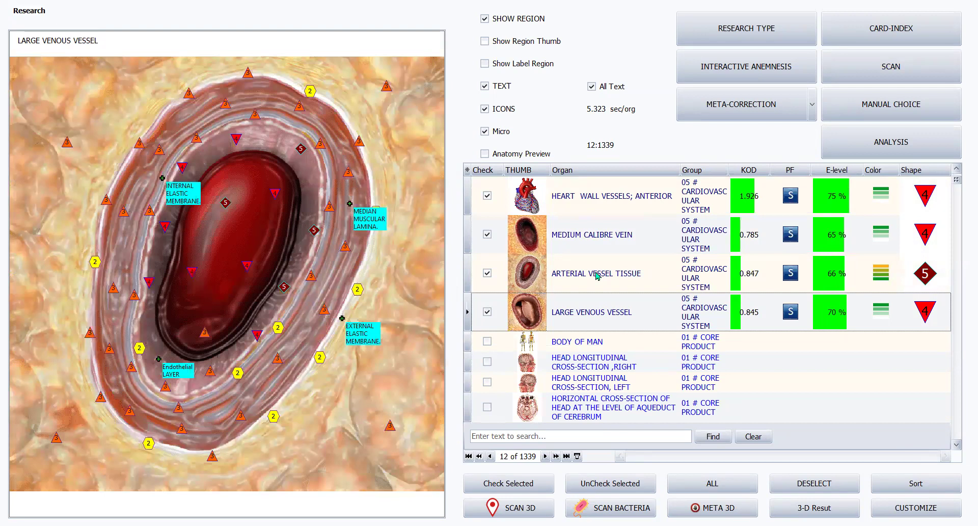
pyautogui.click(597, 276)
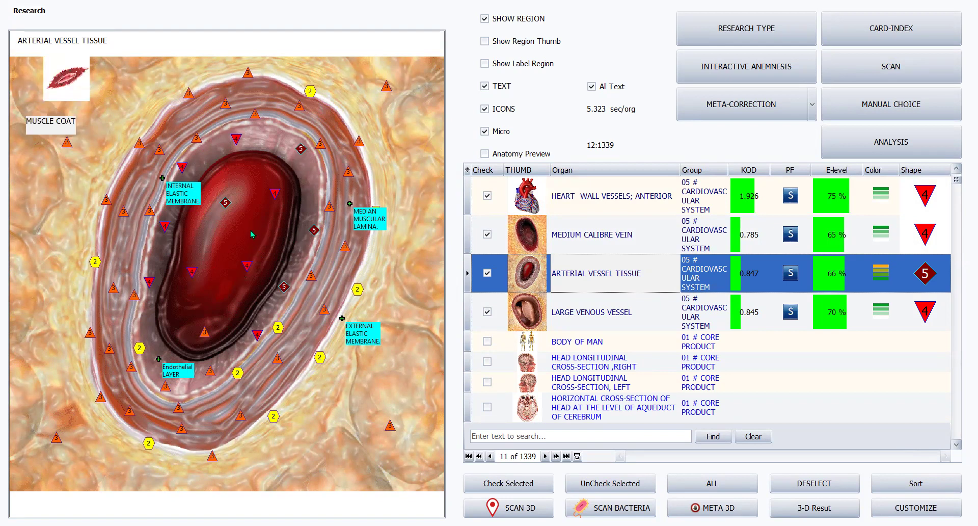
# - Open the present analysis of Arterial Vessel Tissue from its image preview in the card index
pyautogui.click(893, 34)
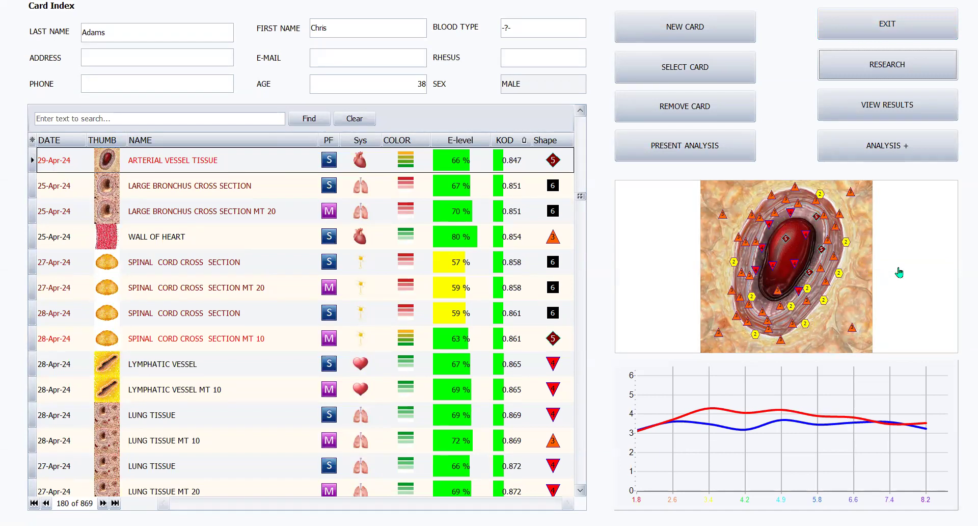
pyautogui.click(900, 274)
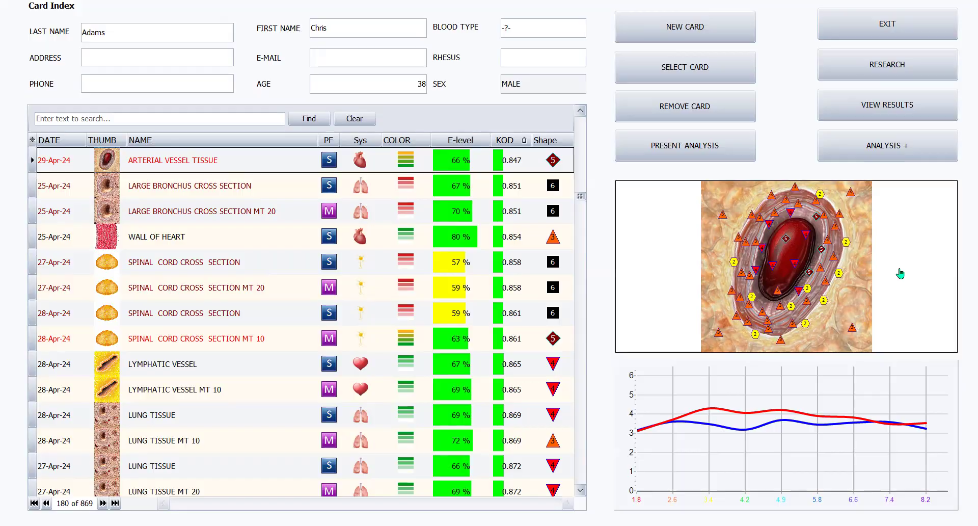
pyautogui.click(900, 273)
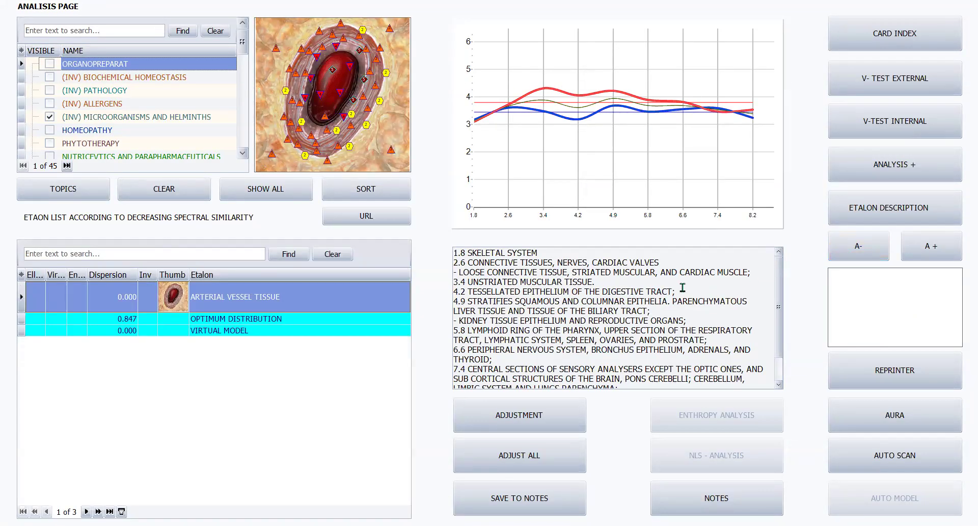
# - Swap (INV) MICROORGANISMS AND HELMINTHS etalons for (INV) PATHOLOGY and compare Distonia Vascular (0.245)
pyautogui.click(50, 117)
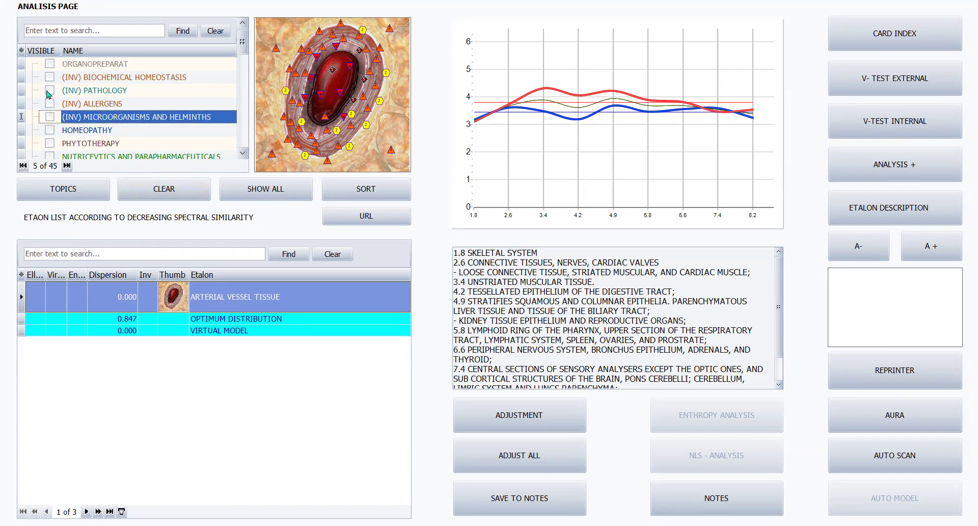
pyautogui.click(49, 91)
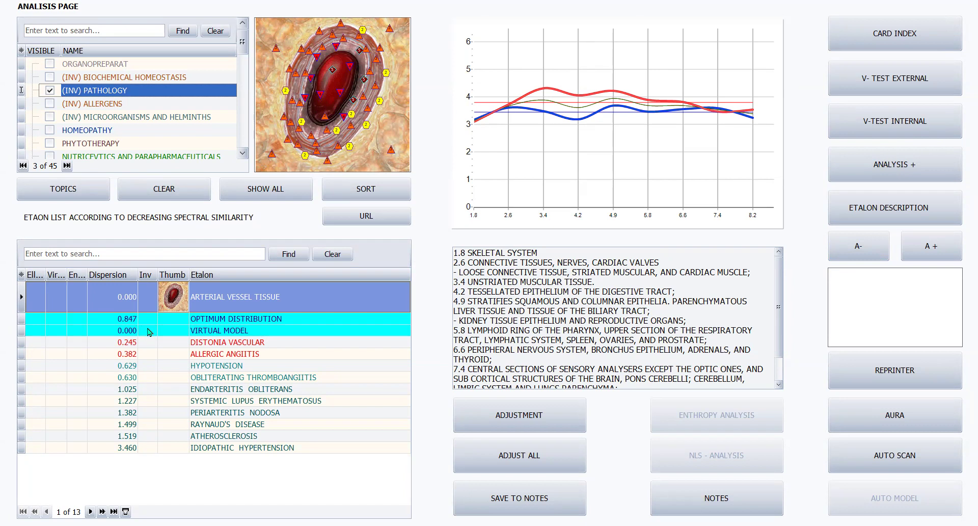
pyautogui.click(225, 342)
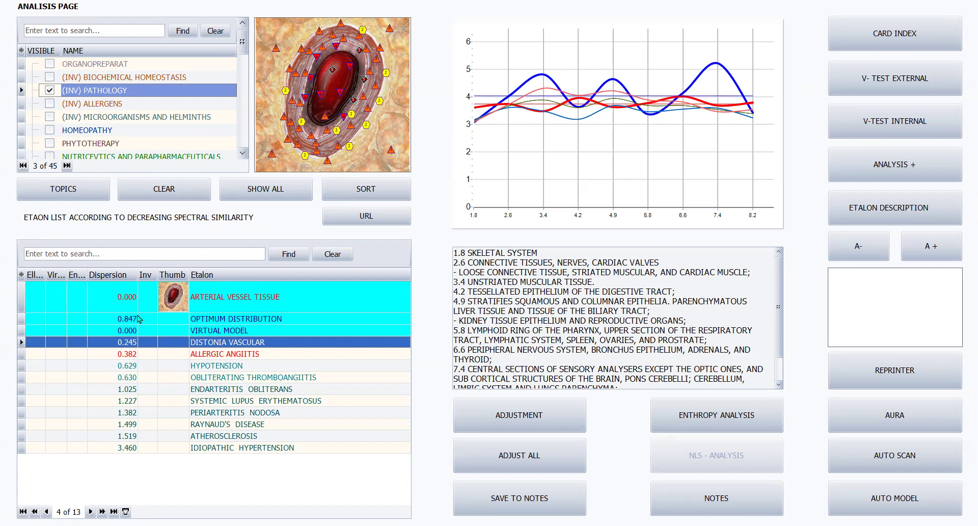
# - Adjust all etalon dispersions and run an internal V-test of Distonia Vascular
pyautogui.click(526, 458)
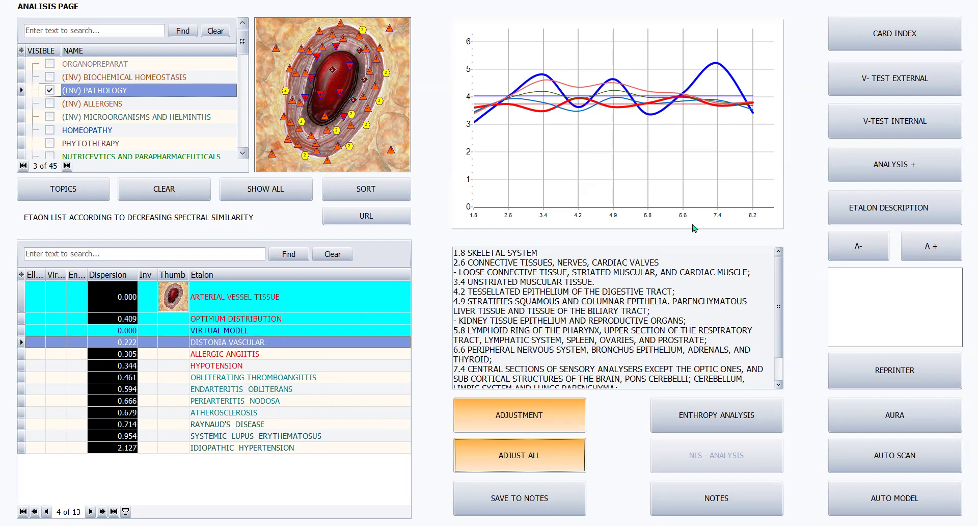
pyautogui.click(900, 120)
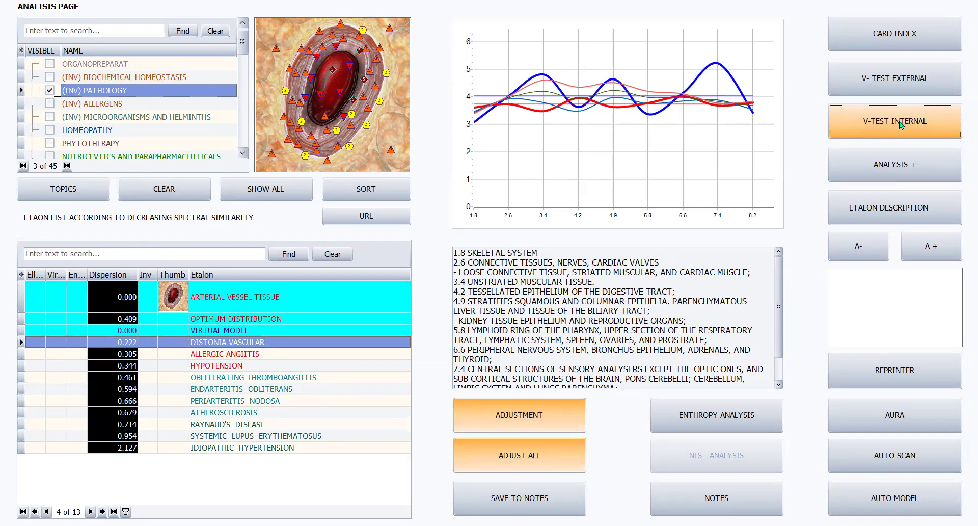
# - Review the Arterial Vessel Tissue – Distonia Vascular record (46% E-level) in Analysis+ history
pyautogui.click(893, 168)
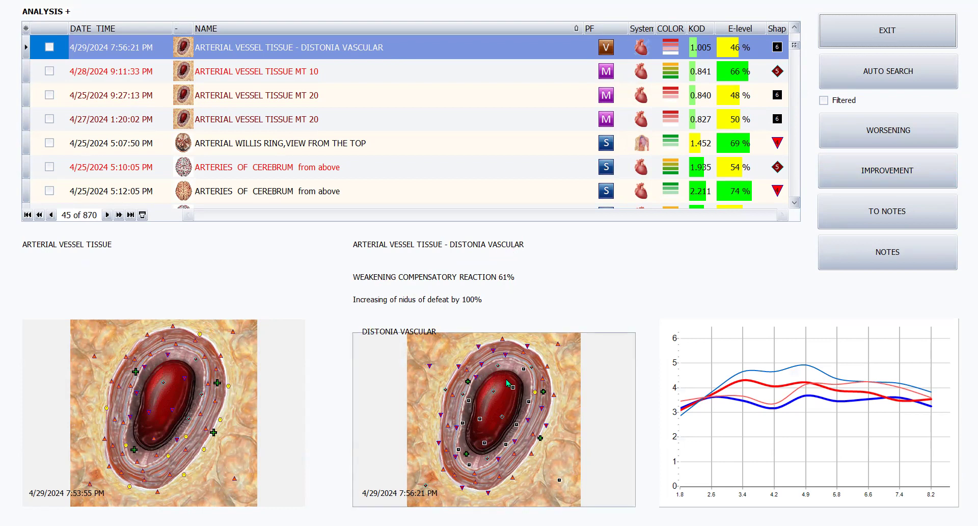
pyautogui.click(895, 33)
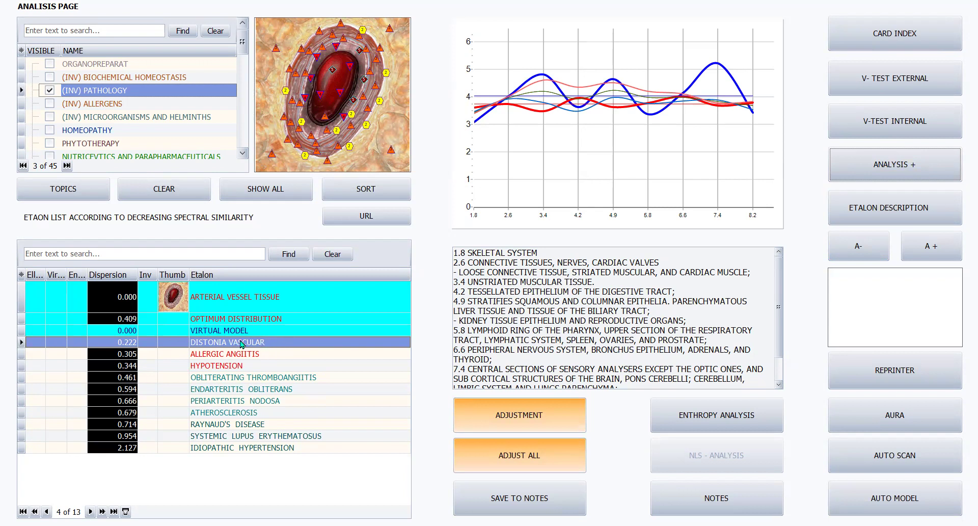
# - Open Remedy Preparation for Distonia Vascular with the REPRINTER
pyautogui.click(892, 373)
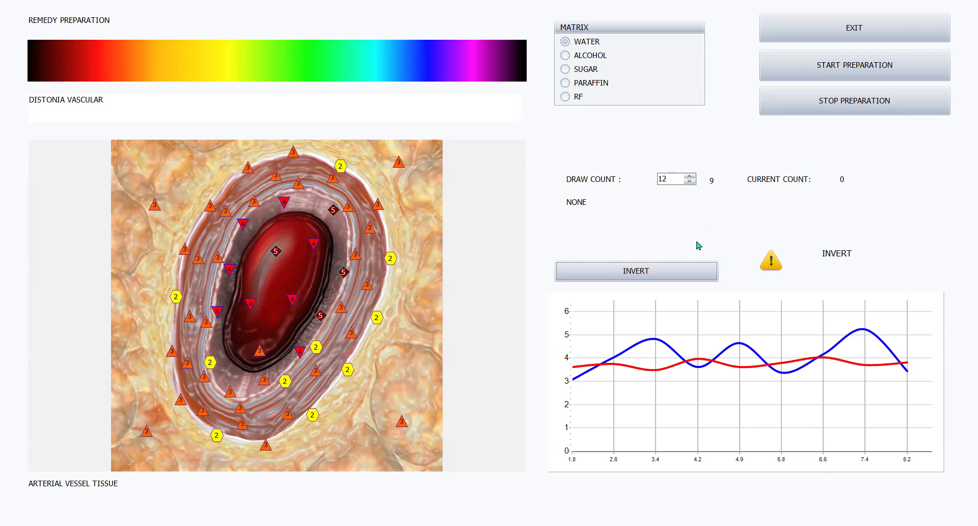
# - Invert the Distonia Vascular remedy, set the draw count to 1000, and use the RF matrix
pyautogui.click(643, 274)
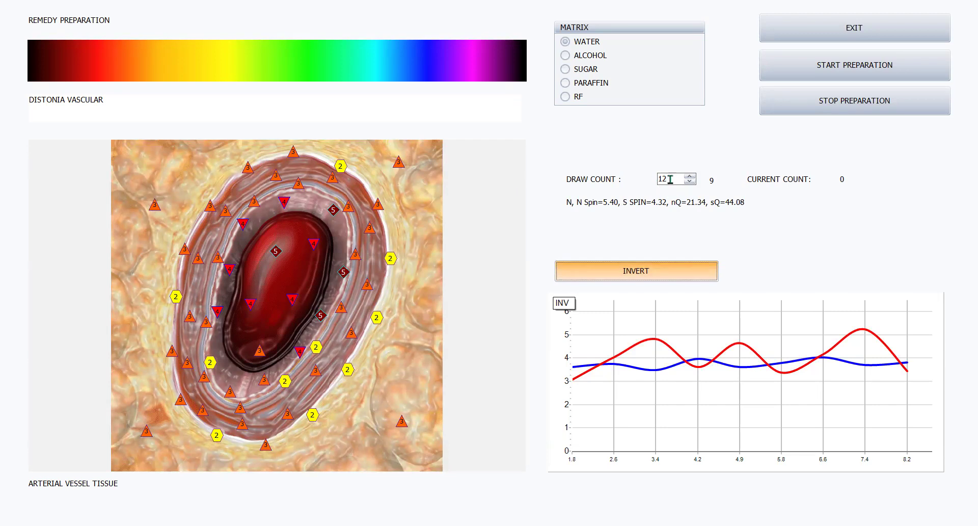
pyautogui.moveTo(670, 178); pyautogui.dragTo(654, 179)
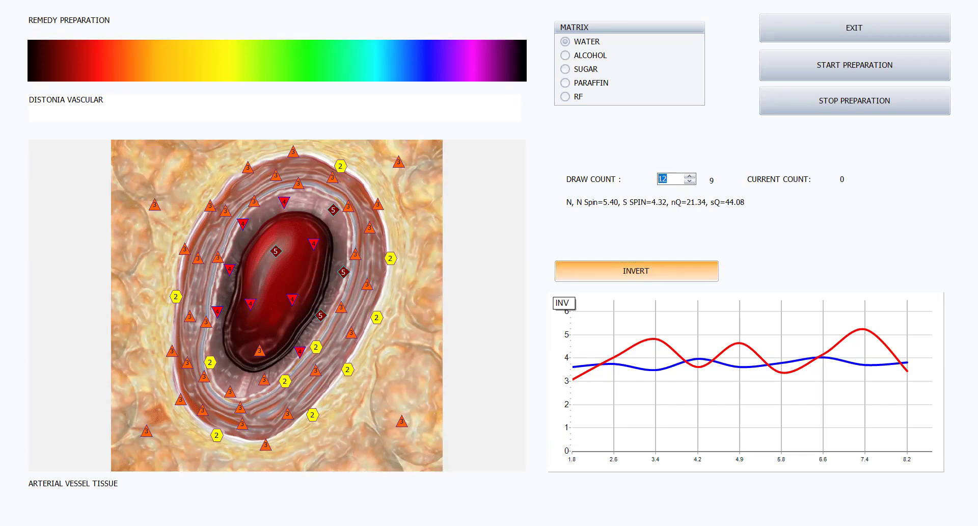
pyautogui.write('1000')
pyautogui.click(566, 97)
# - Start the inverted RF preparation of the DISTONIA VASCULAR remedy for 1000 draws
pyautogui.click(566, 304)
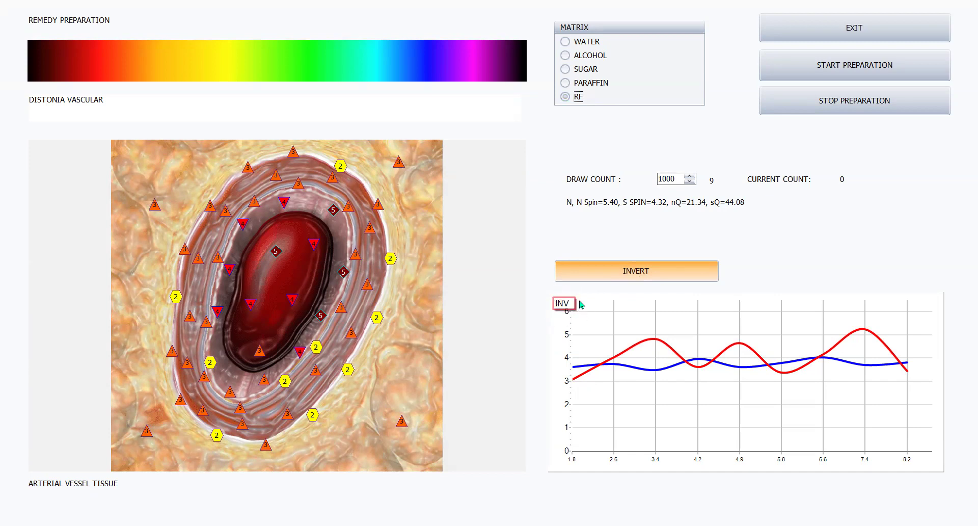
pyautogui.click(844, 69)
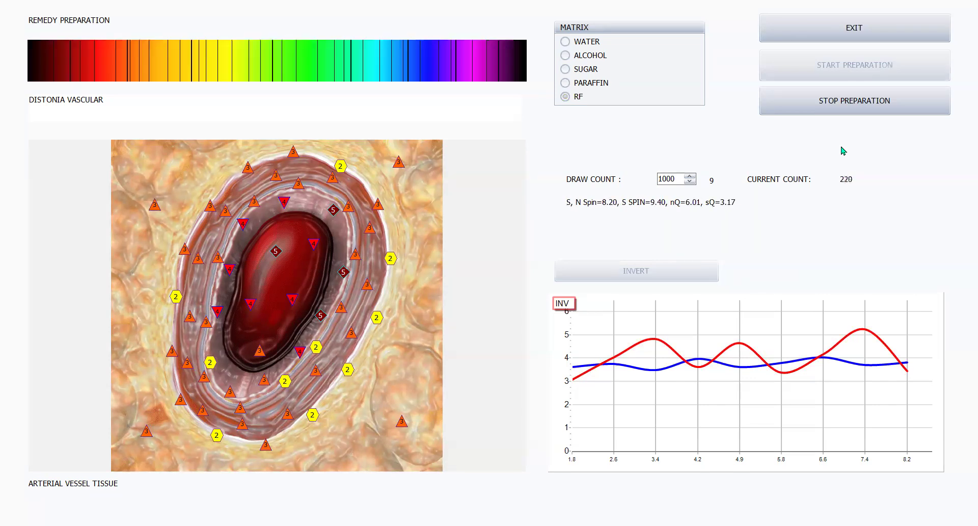
# - Stop preparation at count 225, set draw count to 303, exit, and hide (INV) PATHOLOGY etalons
pyautogui.click(855, 99)
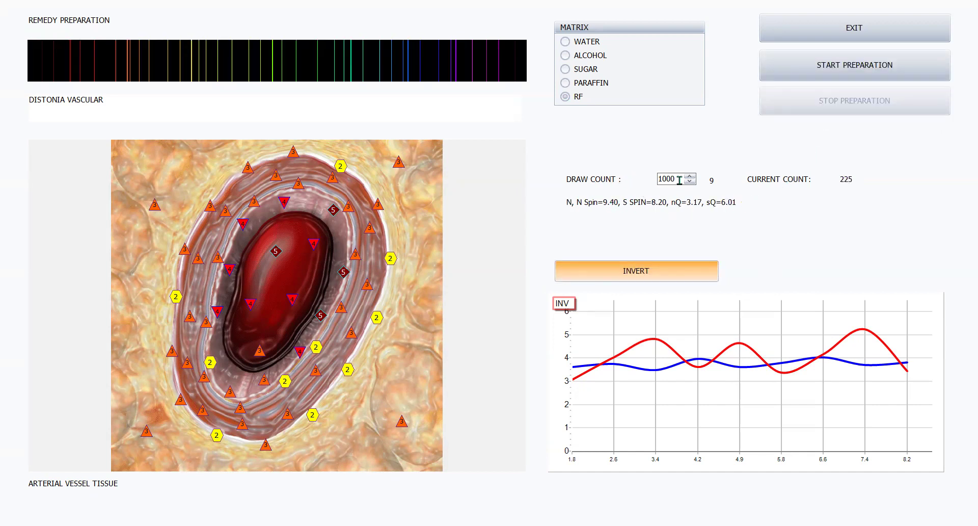
pyautogui.moveTo(679, 180); pyautogui.dragTo(636, 182)
pyautogui.write('3')
pyautogui.write('00')
pyautogui.click(690, 176)
pyautogui.click(690, 176)
pyautogui.click(690, 175)
pyautogui.click(690, 181)
pyautogui.click(690, 181)
pyautogui.click(690, 181)
pyautogui.click(690, 181)
pyautogui.click(859, 33)
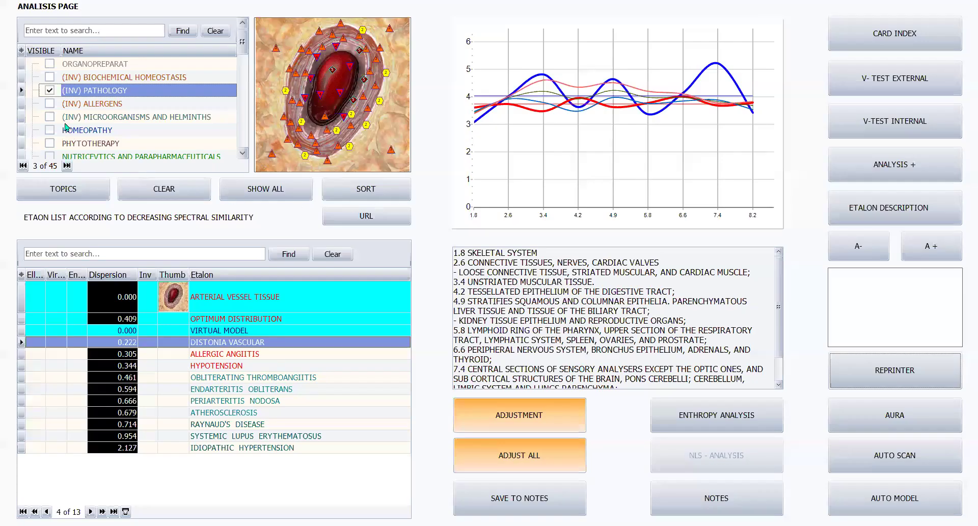
pyautogui.click(49, 91)
# - List the HOMEOPATHY etalons and show the description of APIS MELLIFICA D12
pyautogui.click(50, 131)
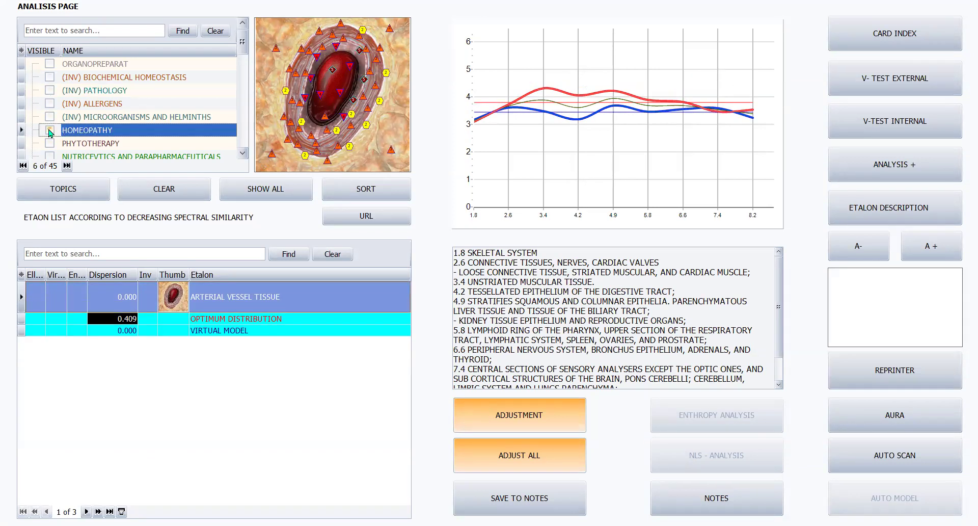
pyautogui.click(50, 131)
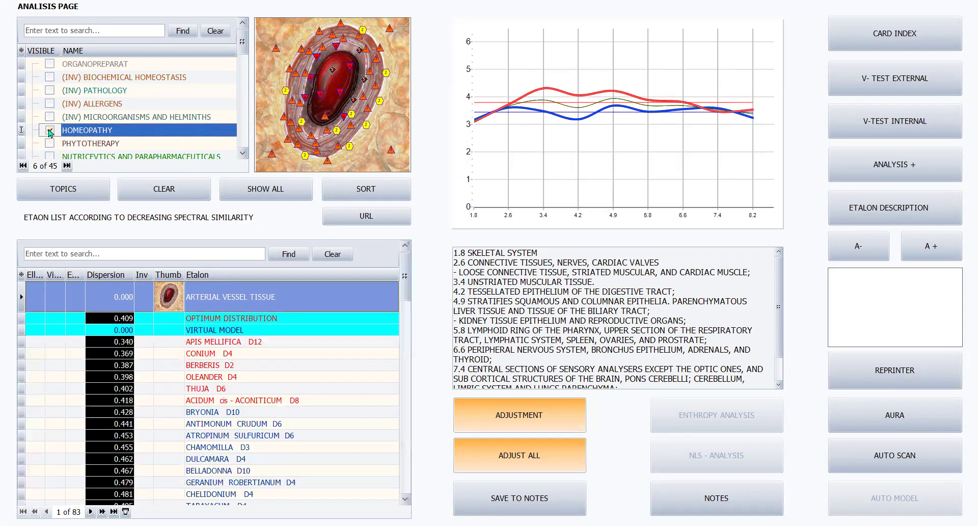
pyautogui.click(216, 342)
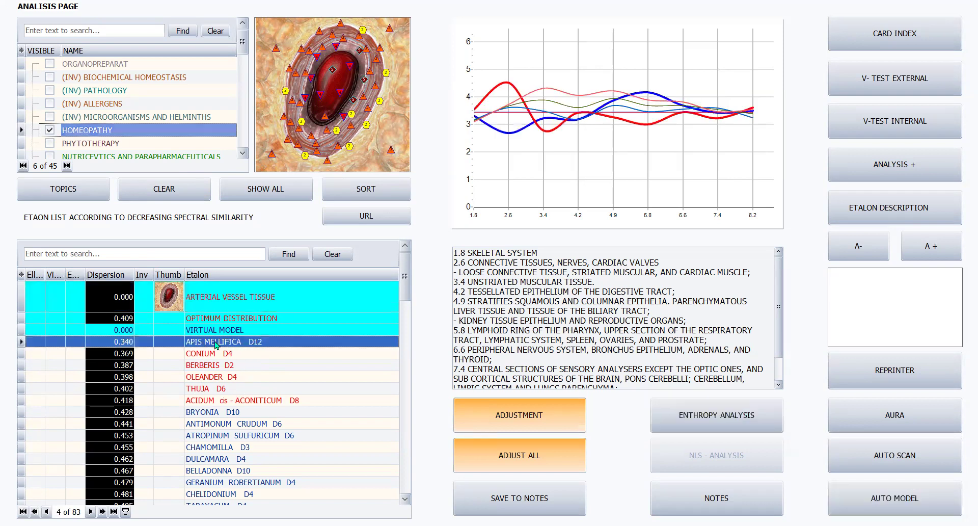
pyautogui.click(894, 208)
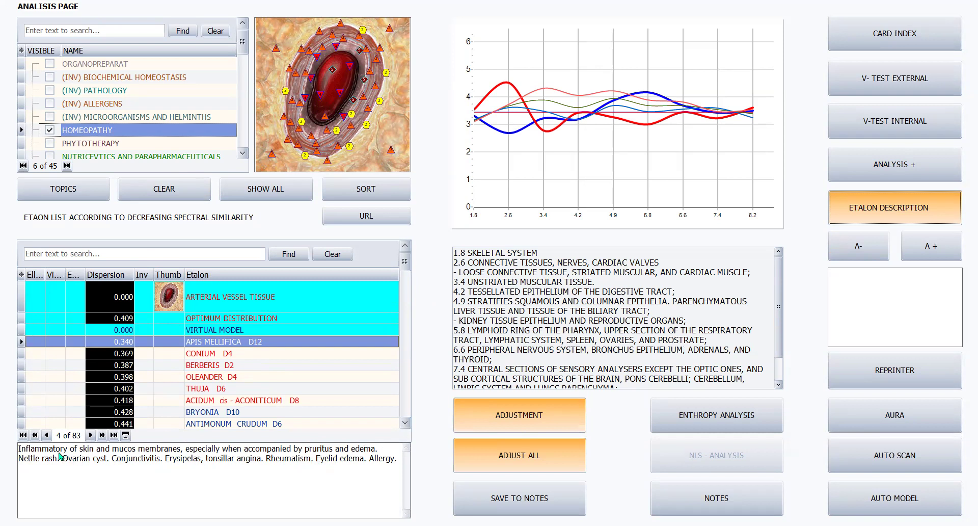
# - Compare CONIUM D4, BERBERIS D2, OLEANDER D4 and THUJA D6 indications, ending on OLEANDER D4
pyautogui.click(201, 357)
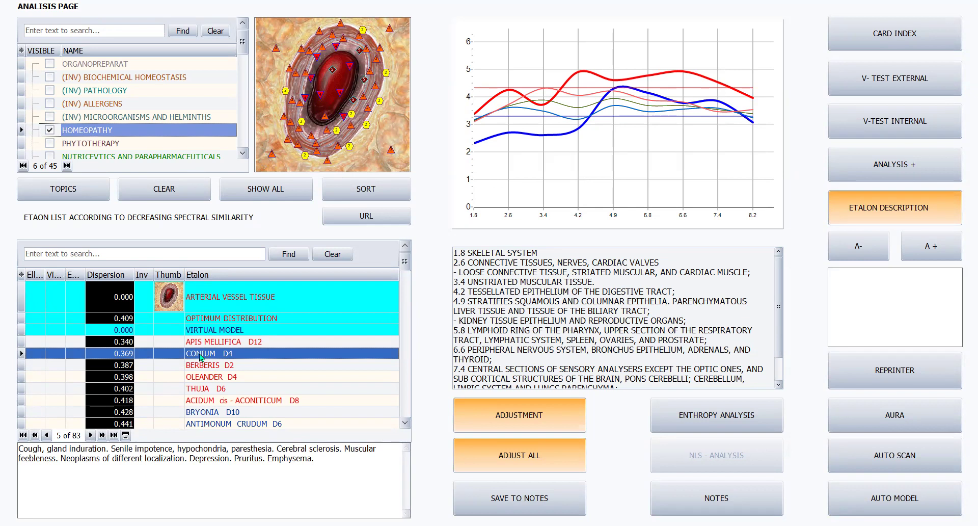
pyautogui.click(203, 365)
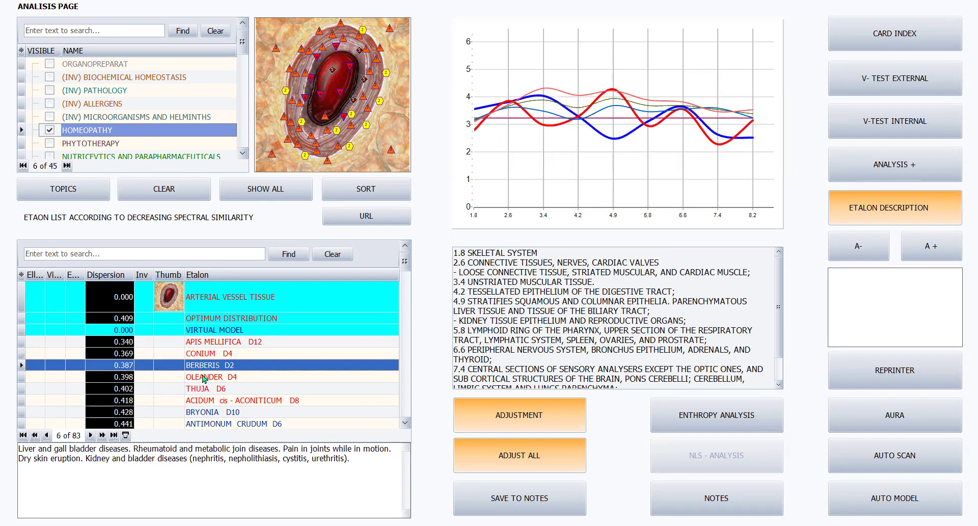
pyautogui.click(204, 377)
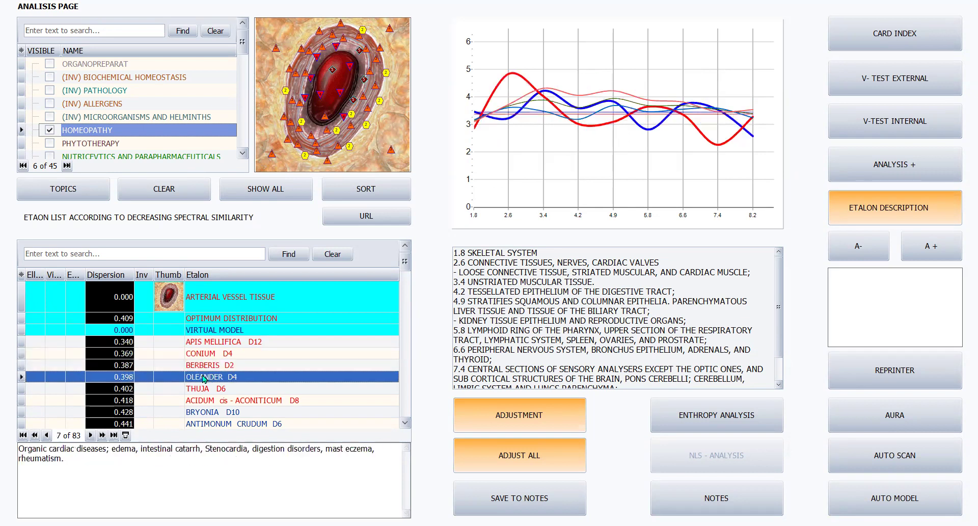
pyautogui.click(231, 390)
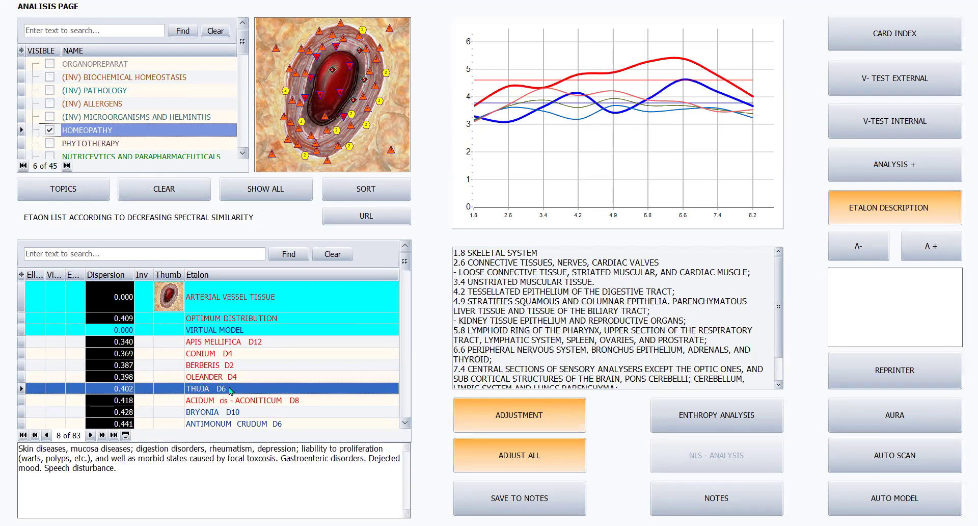
pyautogui.click(219, 379)
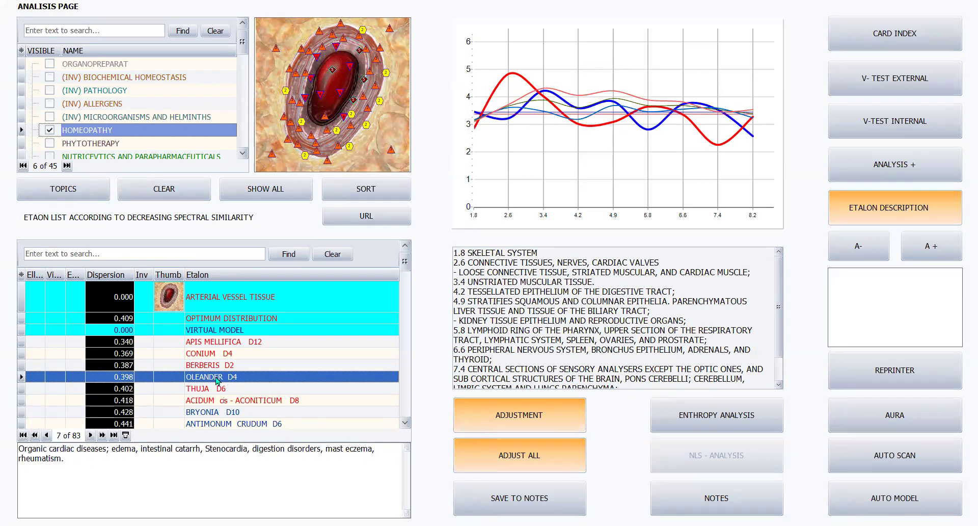
# - Vegeto-test OLEANDER D4 on the arterial tissue and review its 57% result
pyautogui.click(893, 122)
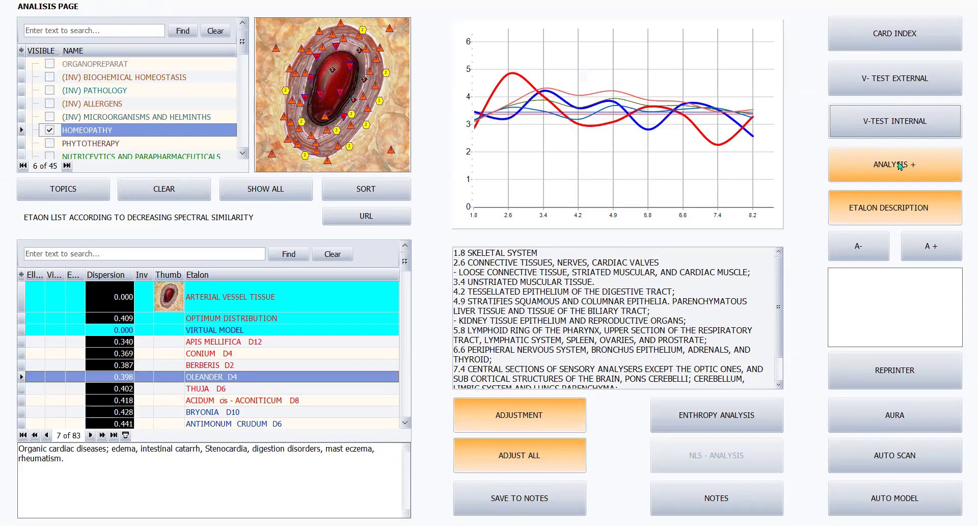
pyautogui.click(899, 166)
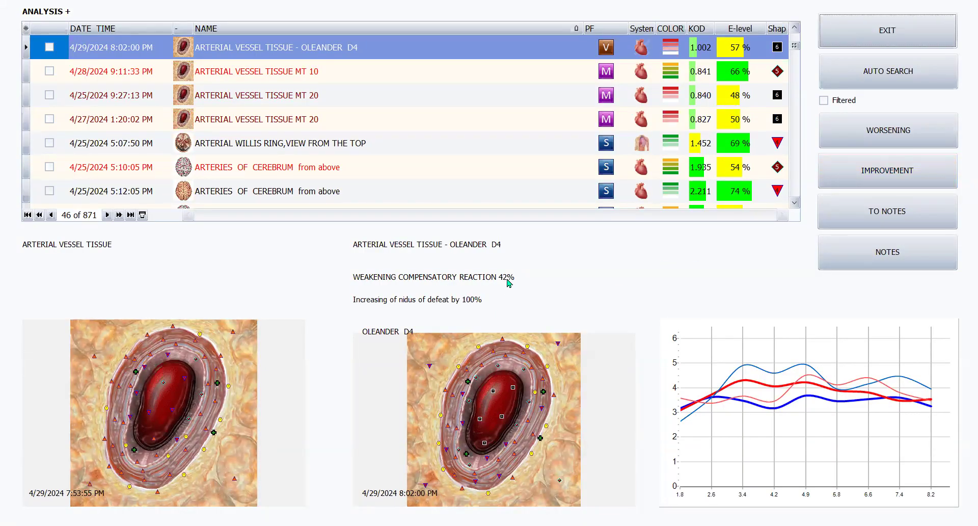
pyautogui.click(893, 34)
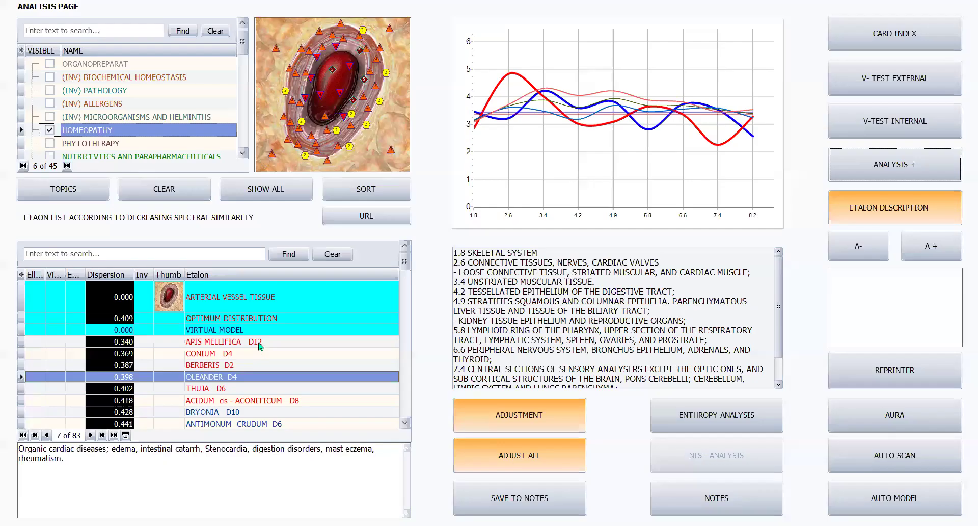
# - Vegeto-test APIS MELLIFICA D12 on the arterial tissue and review its 59% result
pyautogui.click(260, 342)
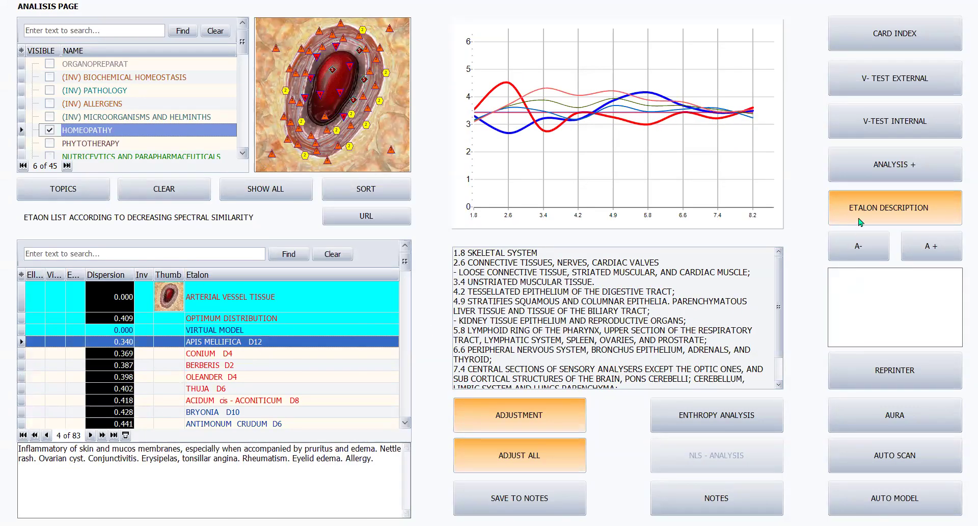
pyautogui.click(880, 126)
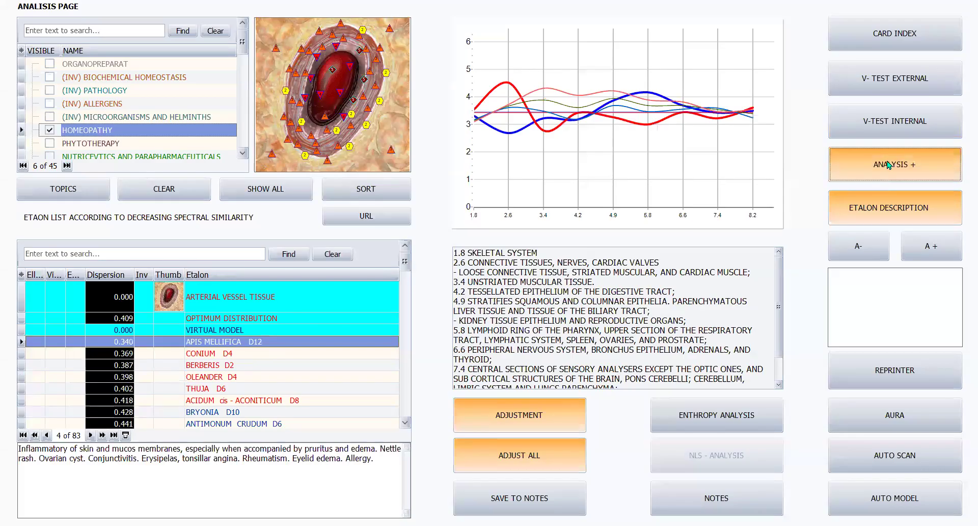
pyautogui.click(889, 164)
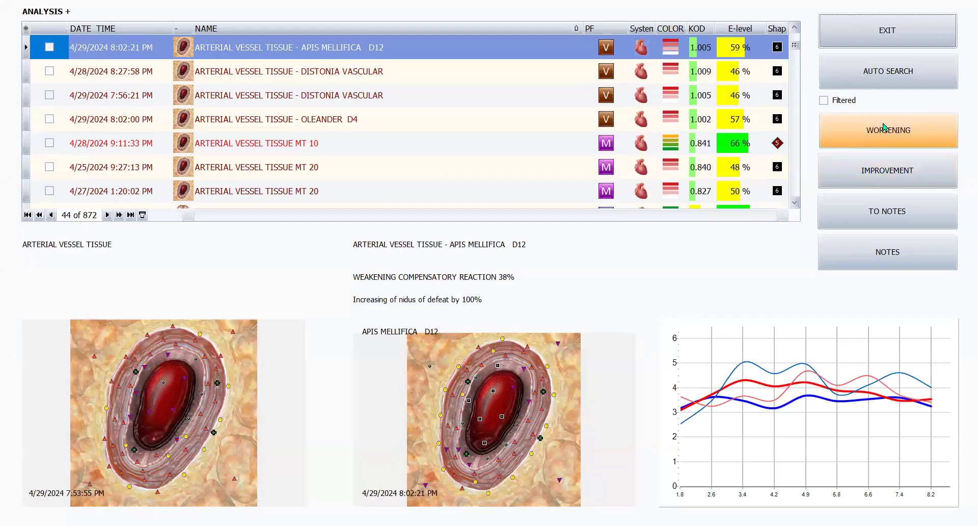
pyautogui.click(891, 41)
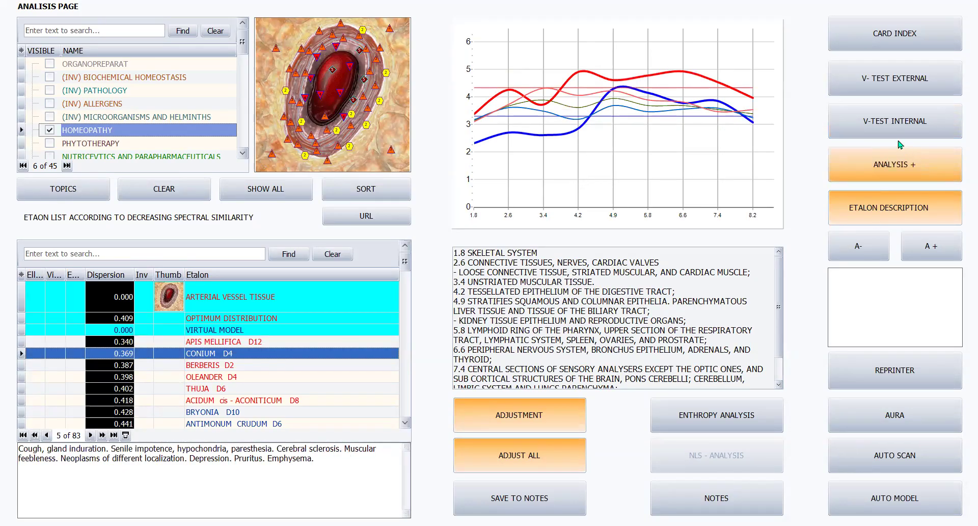
# - Vegeto-test CONIUM D4 on the arterial tissue and review its 54% result
pyautogui.click(891, 134)
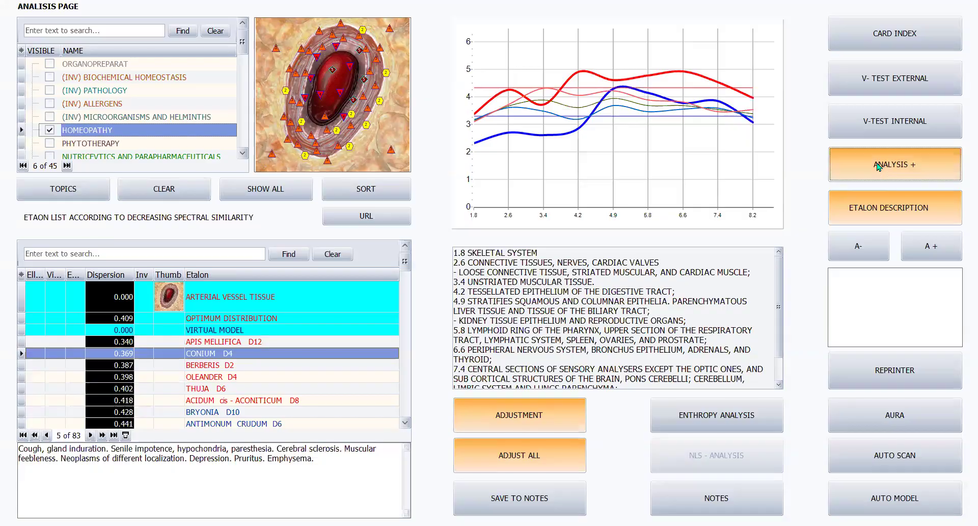
pyautogui.click(878, 165)
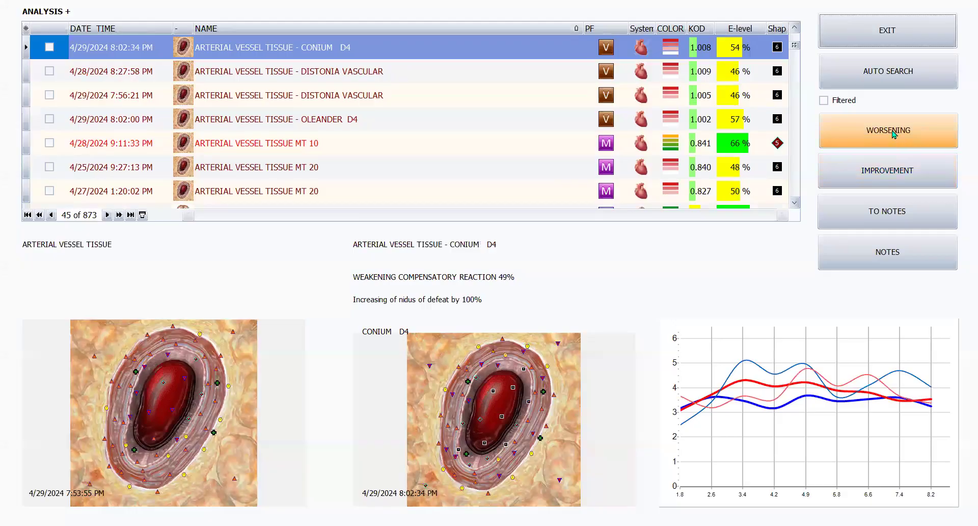
pyautogui.click(892, 42)
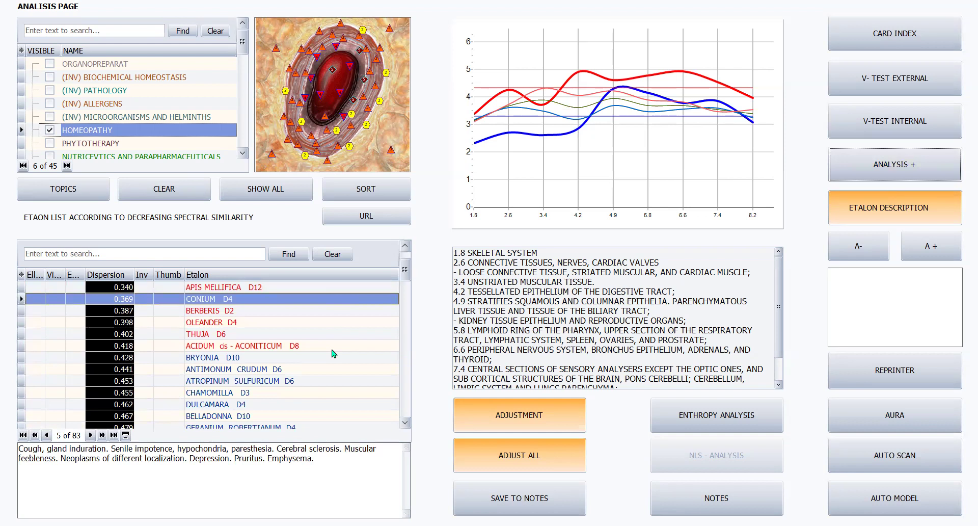
# - Read indications for BRYONIA D10, ANTIMONUM CRUDUM D6 and ATROPINUM SULFURICUM D6, then vegeto-test ATROPINUM SULFURICUM D6
pyautogui.click(314, 358)
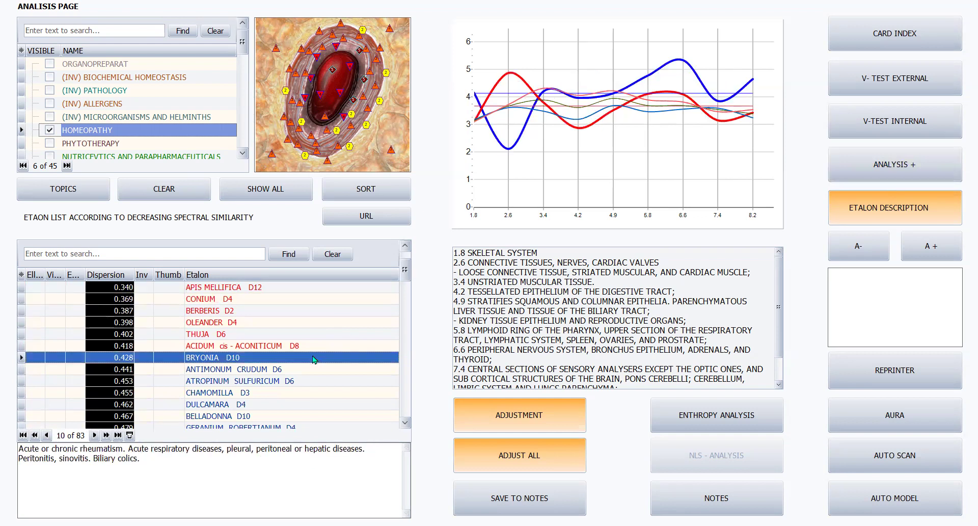
pyautogui.click(307, 371)
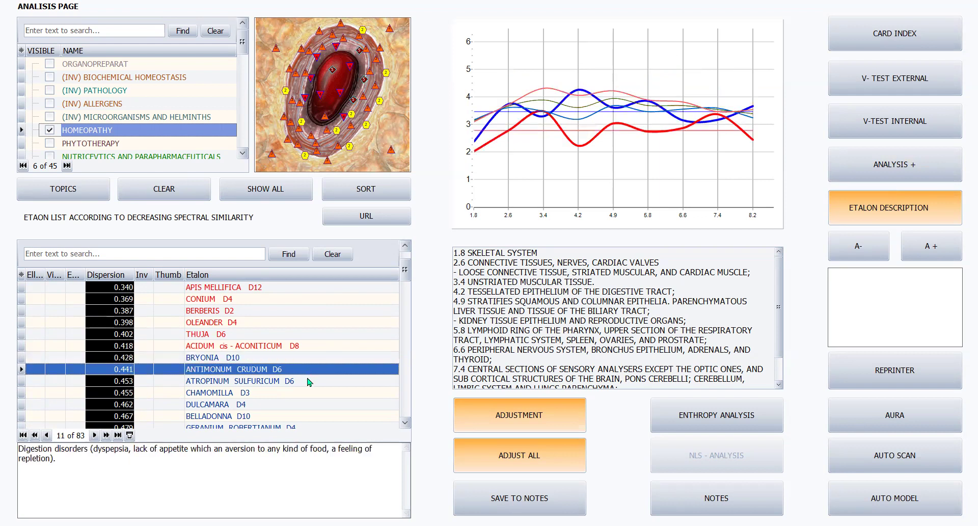
pyautogui.click(309, 380)
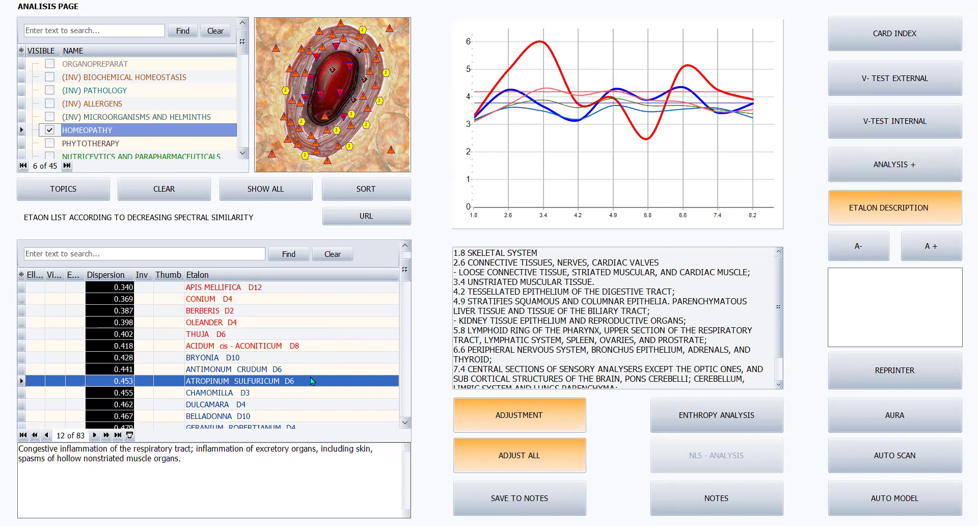
pyautogui.click(880, 122)
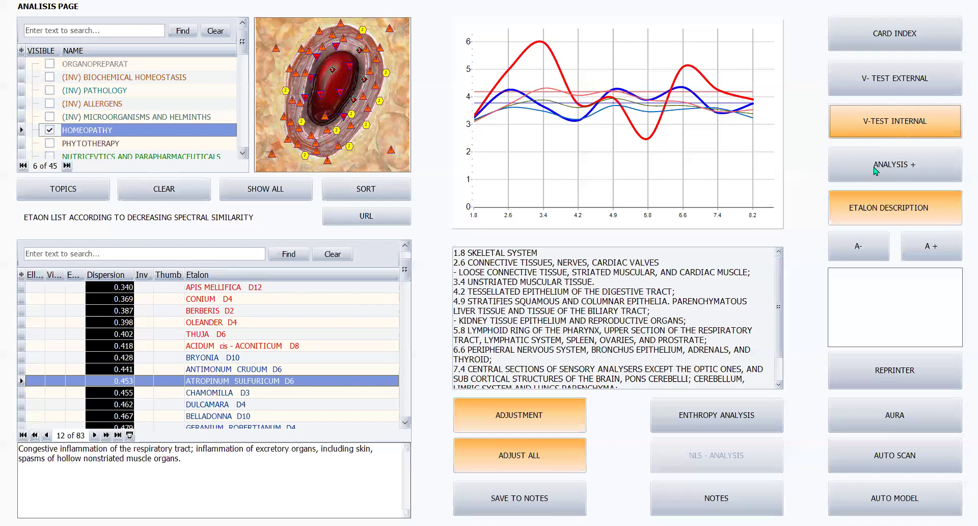
pyautogui.click(876, 171)
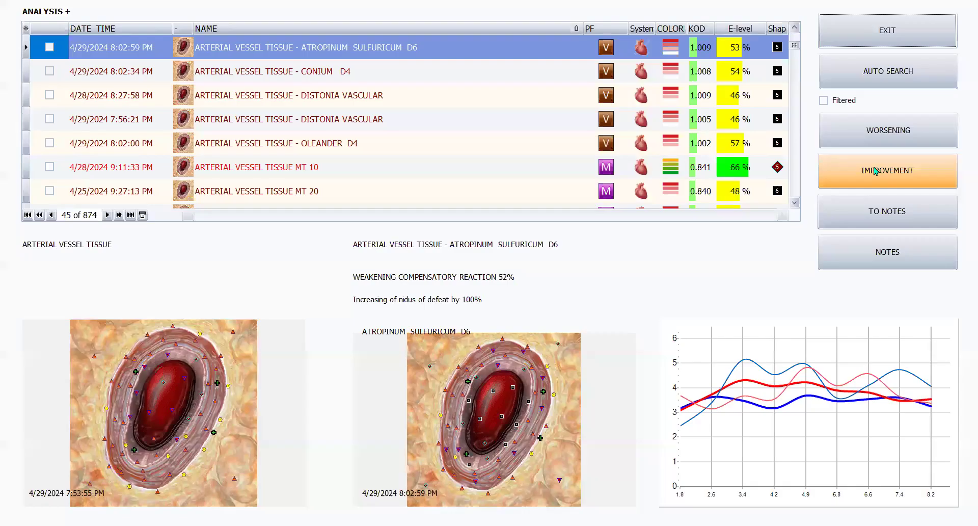
pyautogui.click(893, 40)
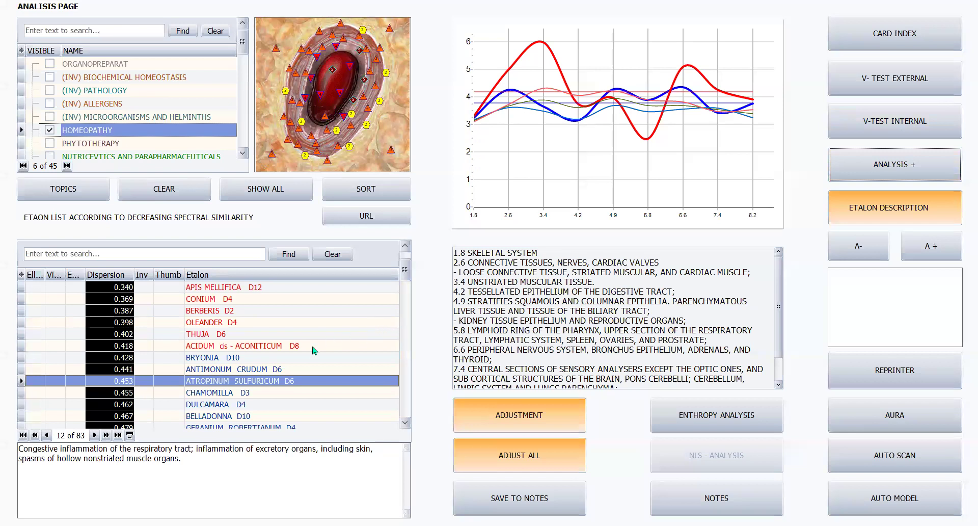
# - Vegeto-test CHAMOMILLA D3 on the arterial tissue and compare its 53% result
pyautogui.scroll(-1, 311, 348)
pyautogui.scroll(3, 311, 348)
pyautogui.scroll(-1, 311, 348)
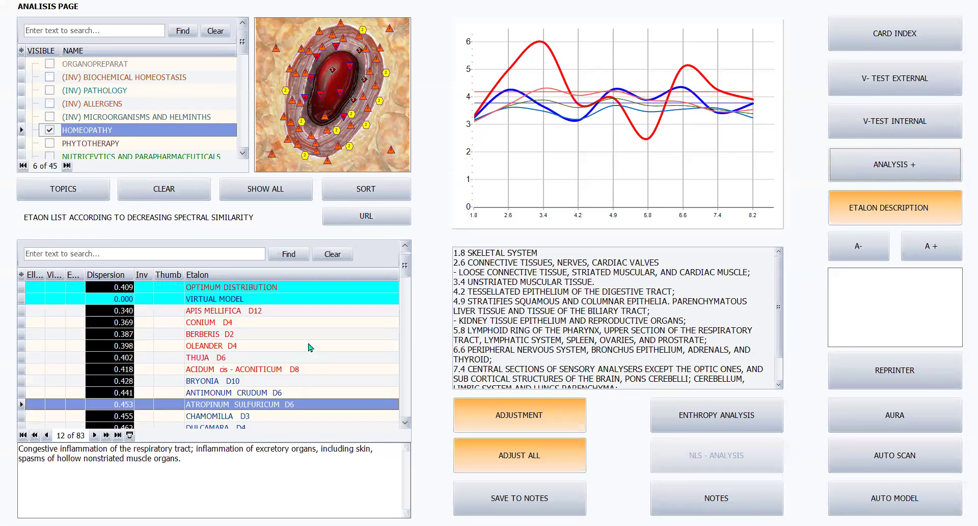
pyautogui.click(251, 322)
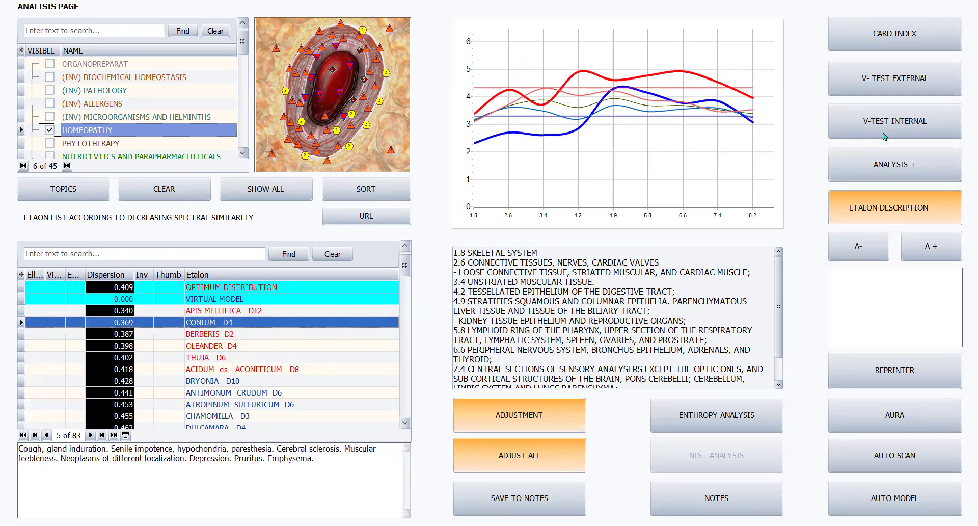
pyautogui.click(238, 416)
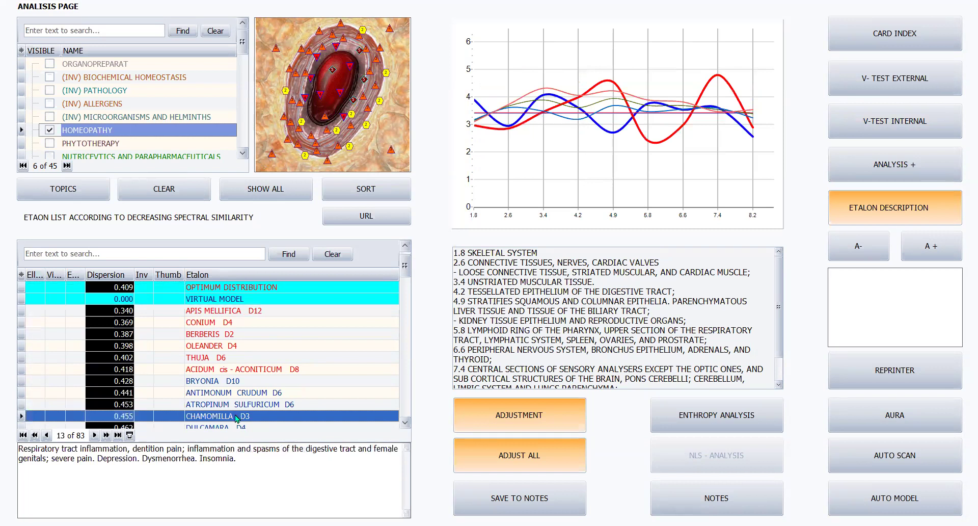
pyautogui.click(894, 122)
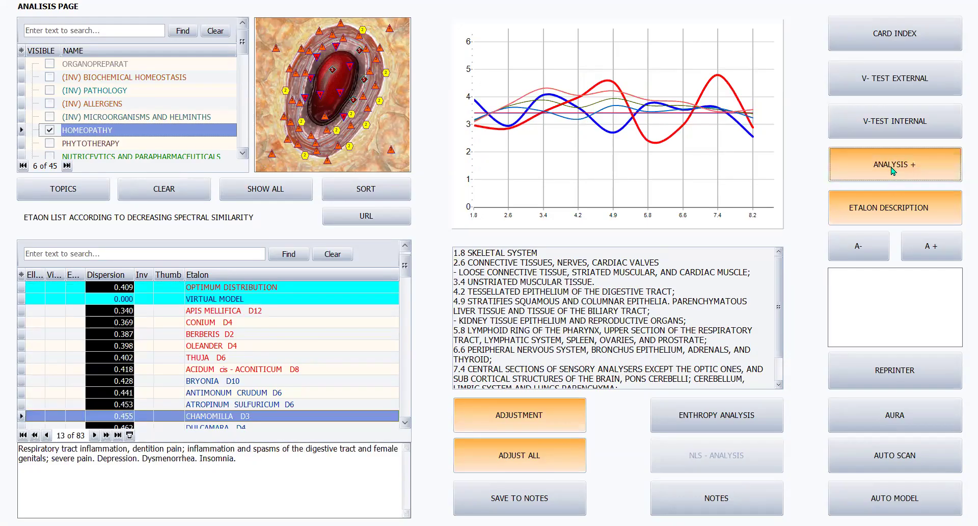
pyautogui.click(892, 169)
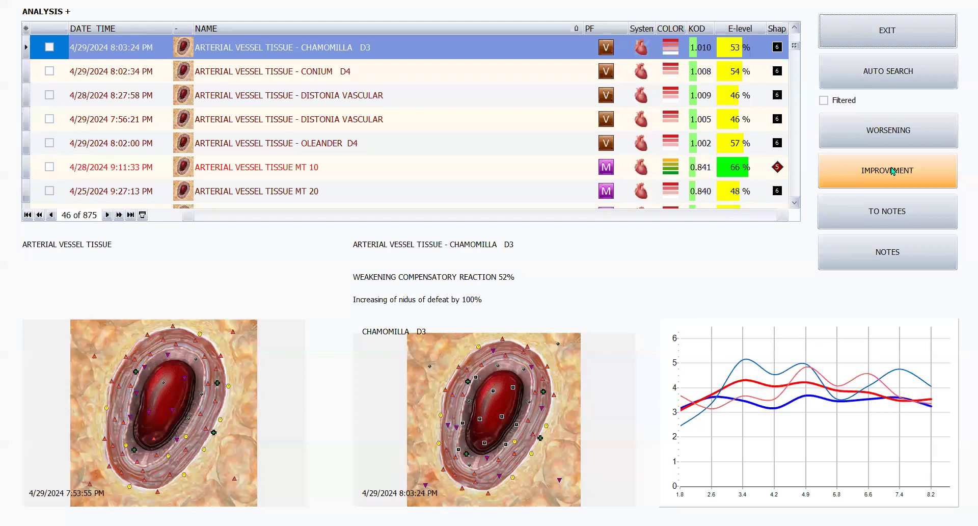
# - Exit the comparison and analysis pages back to the patient's card index
pyautogui.click(889, 36)
pyautogui.click(889, 35)
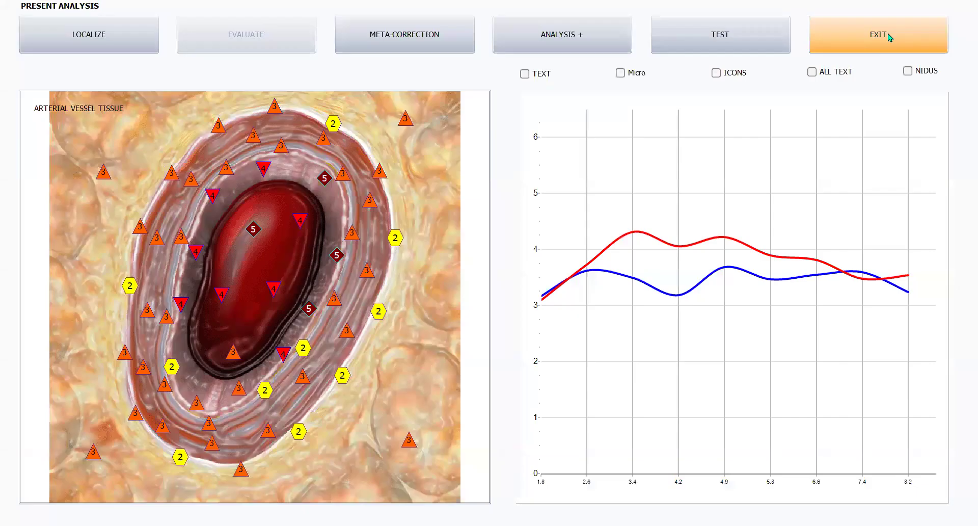
pyautogui.click(889, 35)
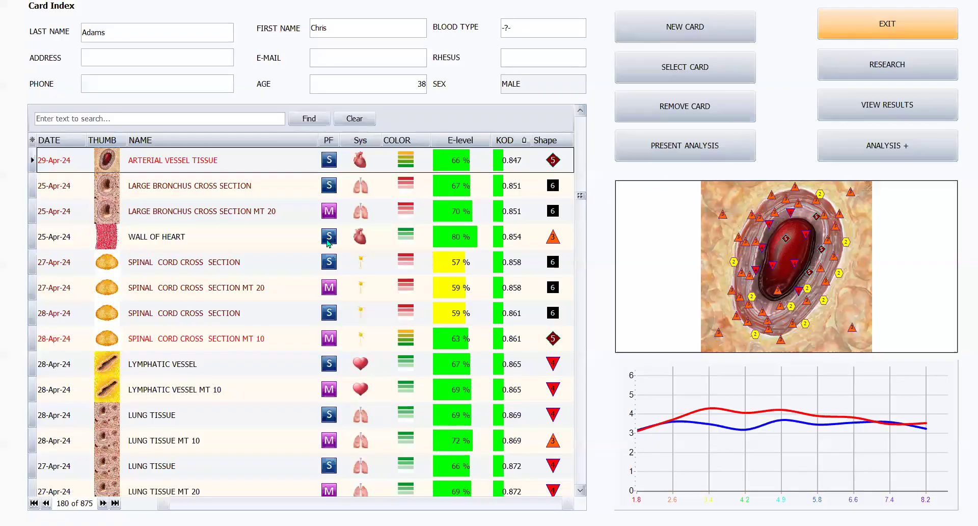
# - Filter analyses to 29-Apr-24 and select the AORTA TRANSVERSE SECTION analysis
pyautogui.click(81, 139)
pyautogui.click(58, 232)
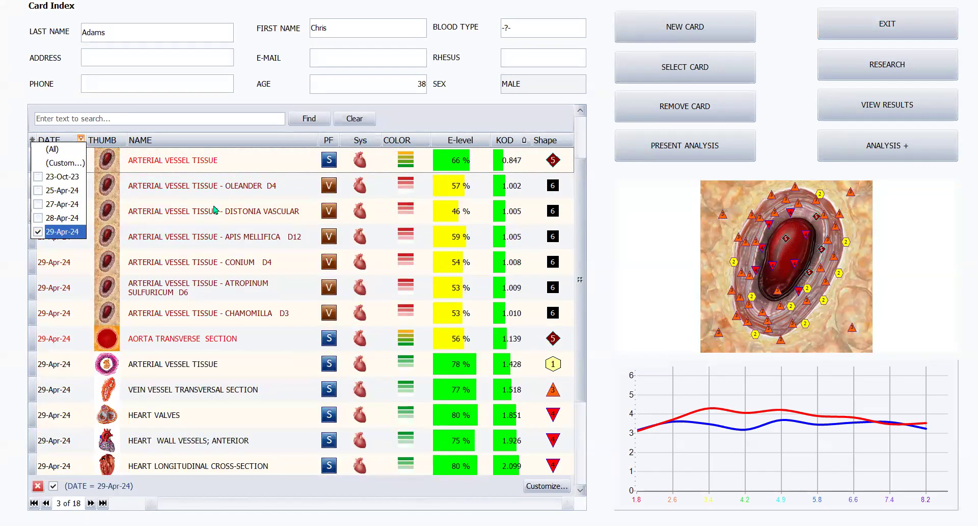
pyautogui.scroll(-1, 215, 210)
pyautogui.scroll(-1, 215, 209)
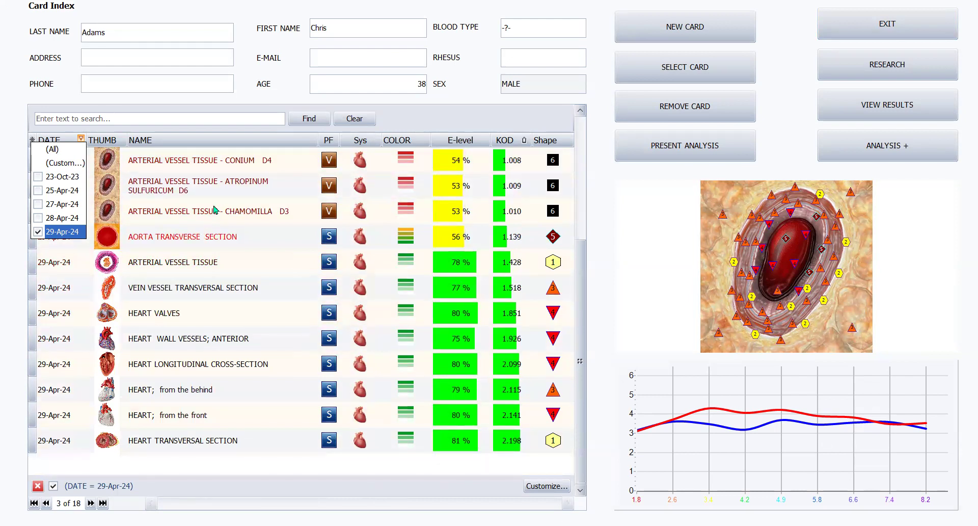
pyautogui.click(227, 237)
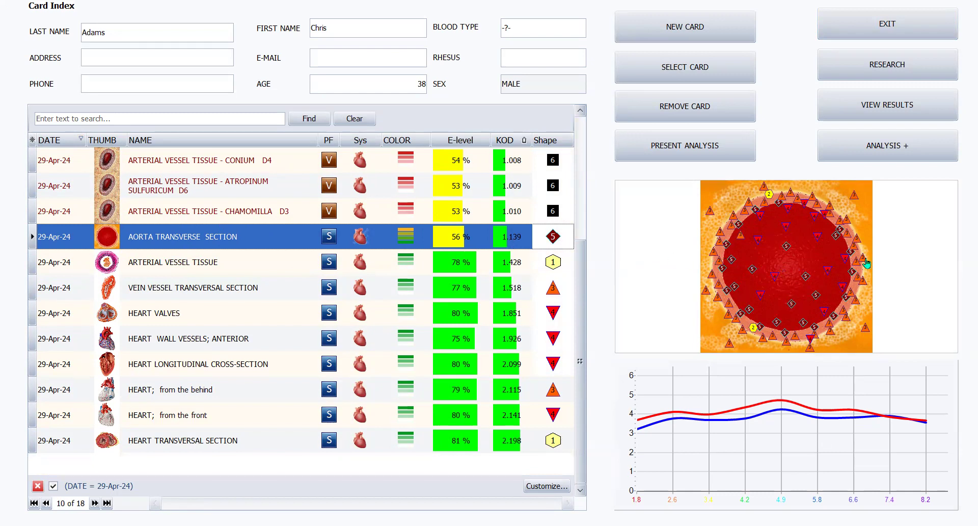
pyautogui.click(892, 266)
# - Open the aorta analysis and switch the visible etalons from HOMEOPATHY to (INV) PATHOLOGY
pyautogui.doubleClick(880, 269)
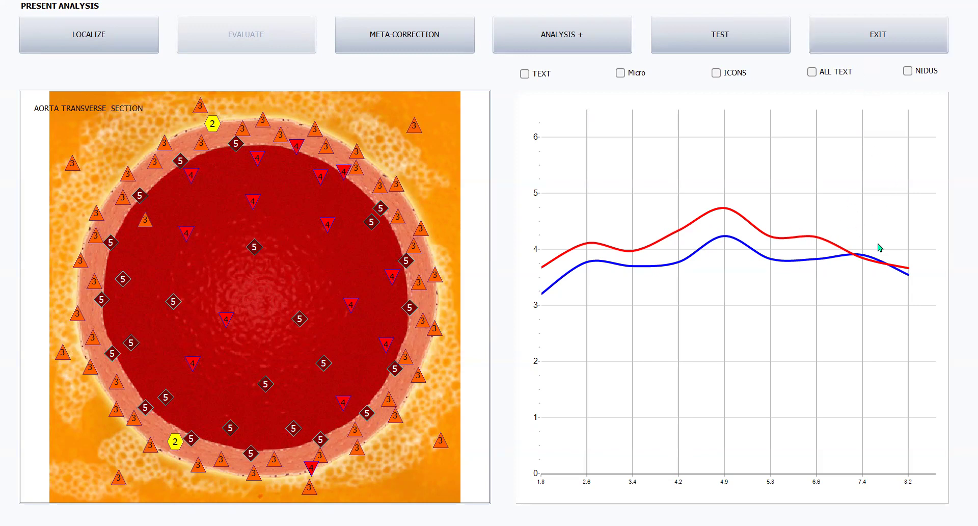
pyautogui.press('Escape')
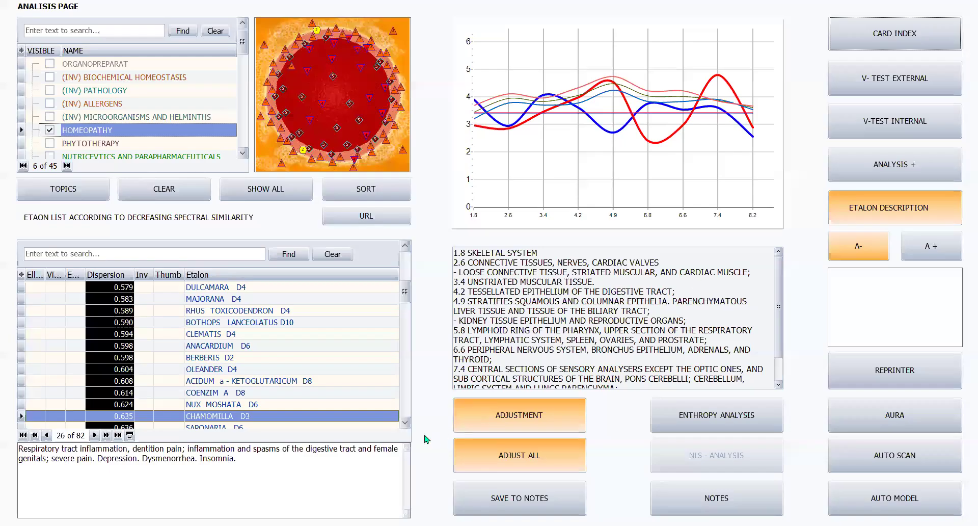
pyautogui.moveTo(403, 275); pyautogui.dragTo(406, 250)
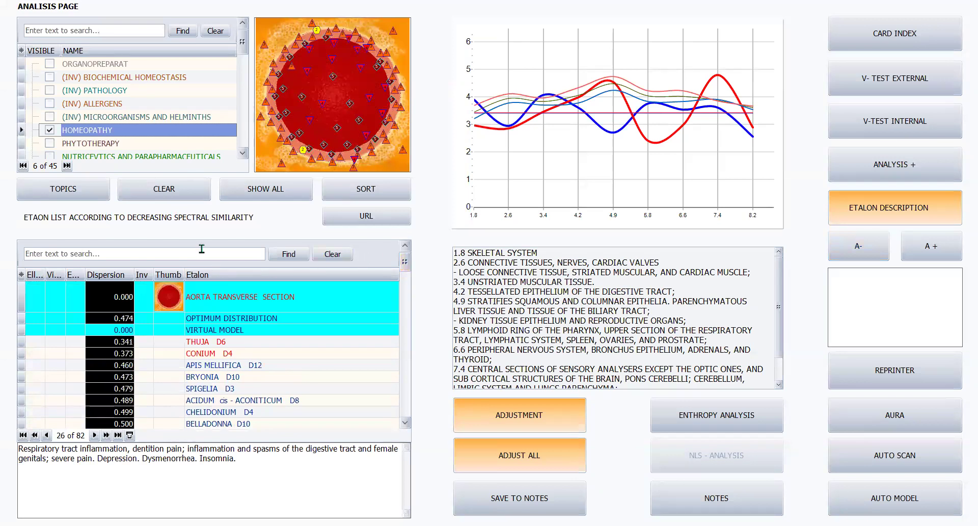
pyautogui.click(49, 130)
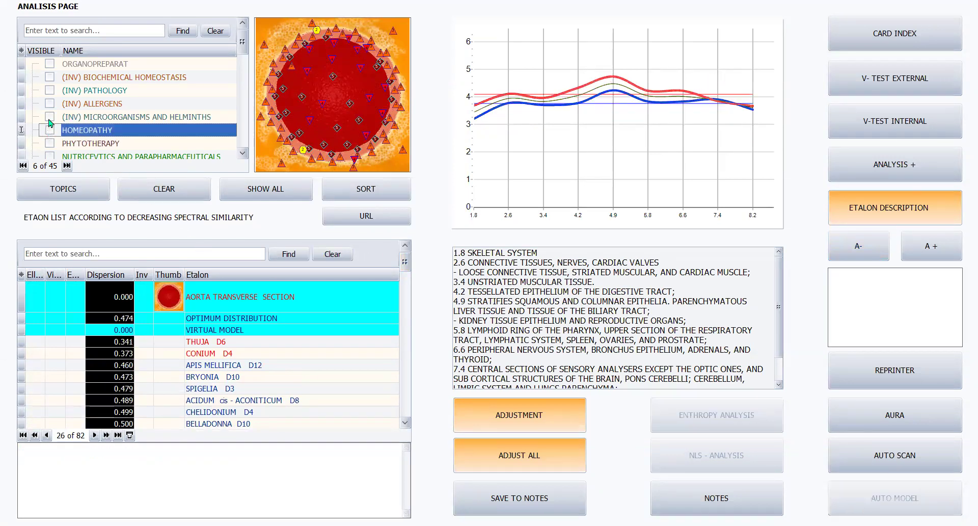
pyautogui.click(52, 92)
pyautogui.click(50, 90)
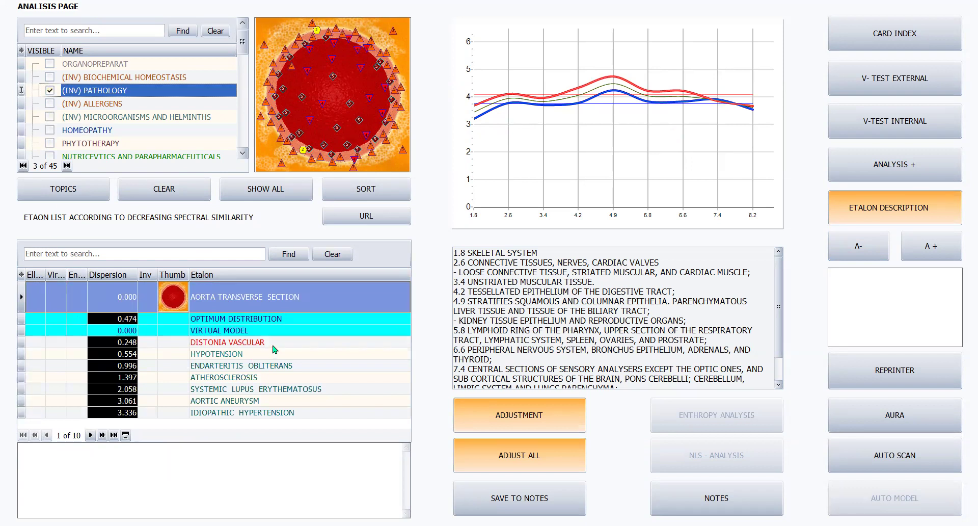
# - Vegeto-test DISTONIA VASCULAR (0.248) on the aorta section and review the result
pyautogui.click(225, 344)
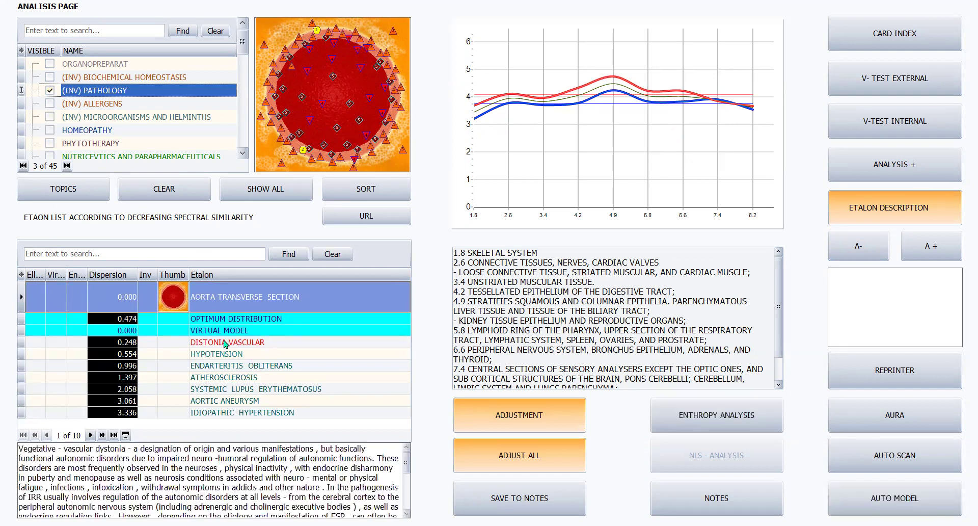
pyautogui.click(892, 124)
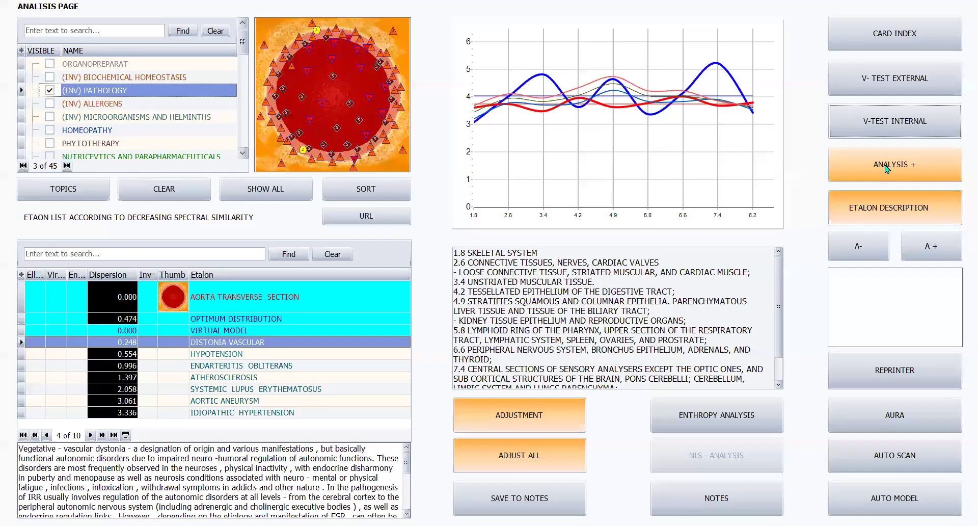
pyautogui.click(886, 168)
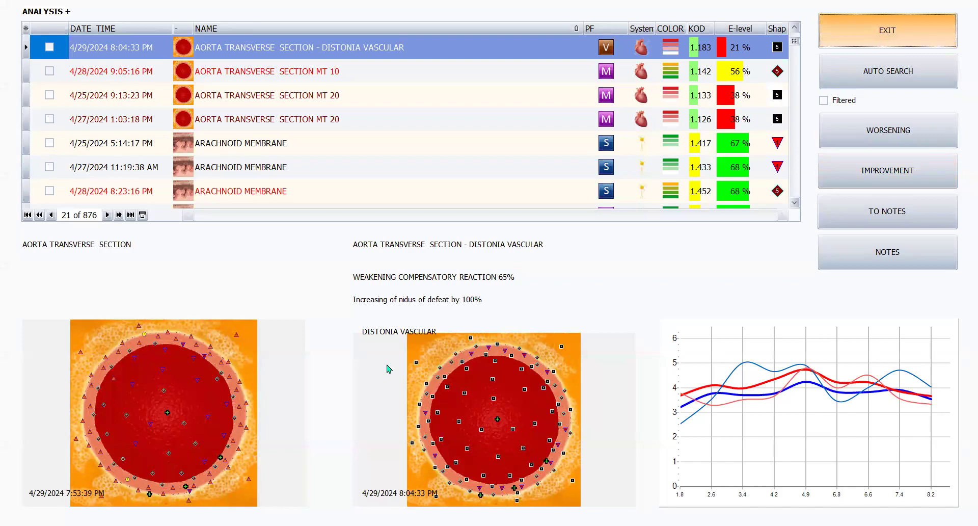
pyautogui.press('Escape')
pyautogui.click(50, 91)
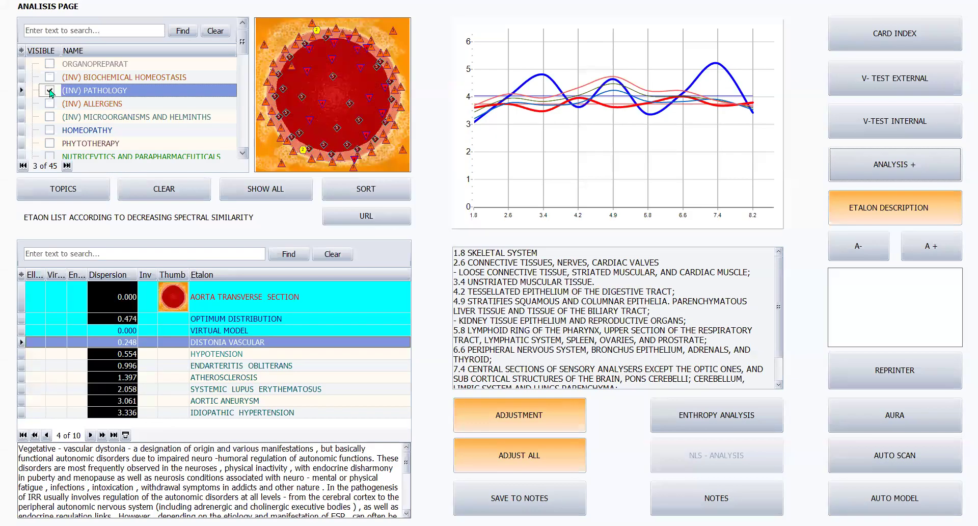
# - Imprint an inverted DISTONIA VASCULAR remedy on the RF matrix with draw count 500, then stop it
pyautogui.click(918, 375)
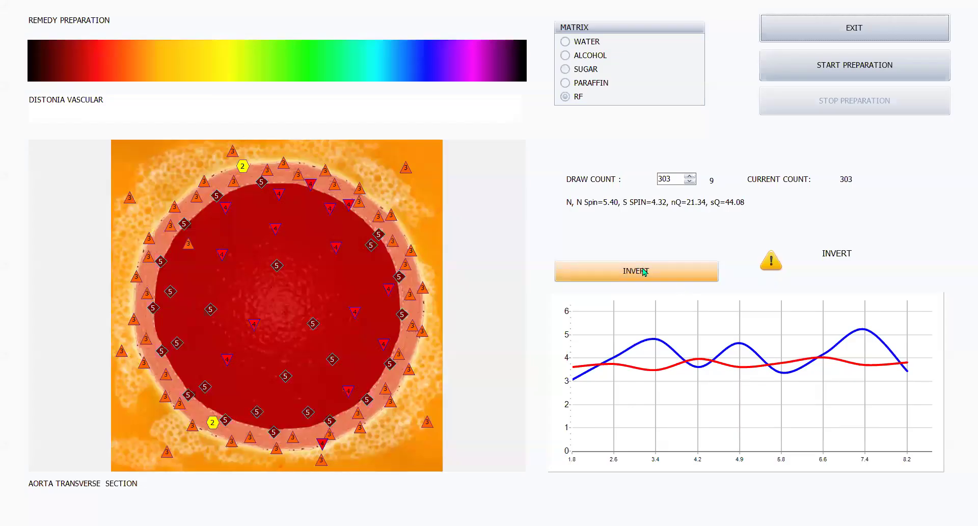
pyautogui.click(644, 271)
pyautogui.click(671, 178)
pyautogui.doubleClick(654, 179)
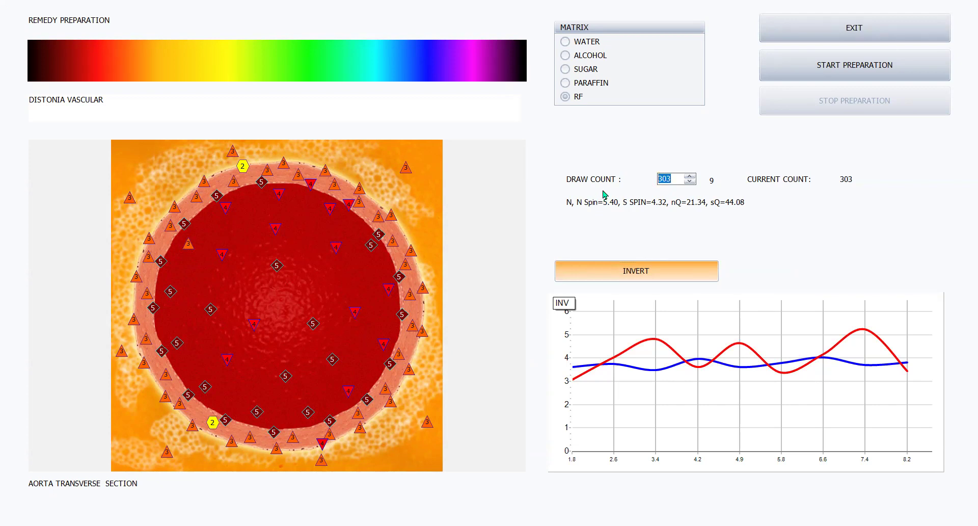
pyautogui.write('500')
pyautogui.click(847, 69)
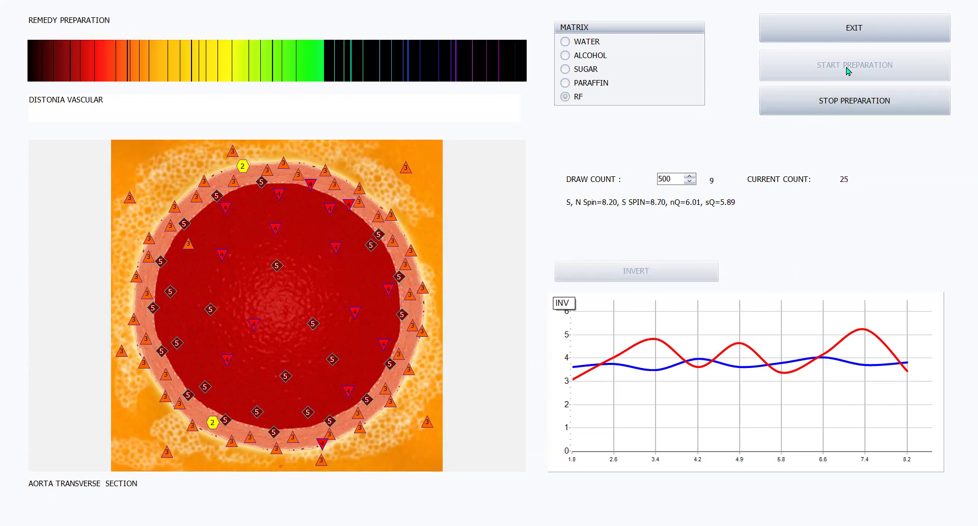
pyautogui.click(849, 102)
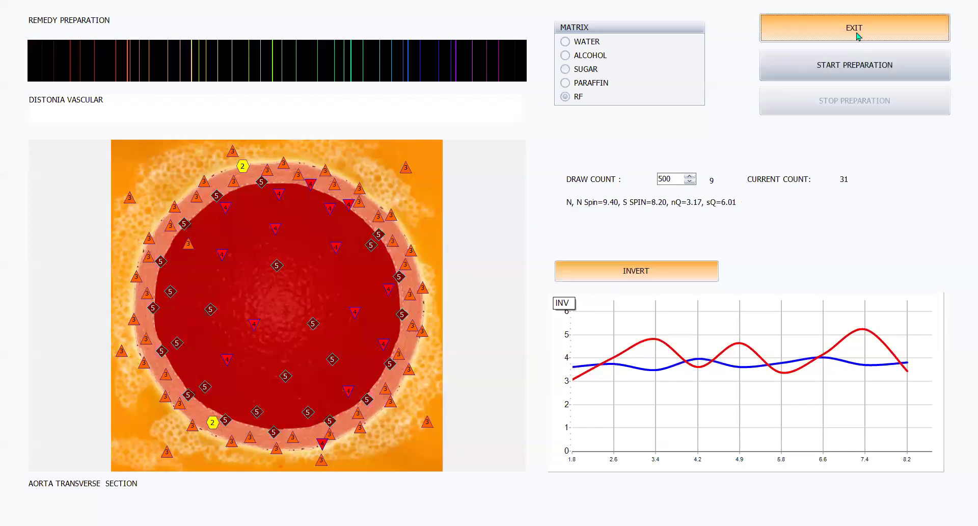
# - Show HOMEOPATHY etalons and vegeto-test THUJA D6 on the aorta section, recorded at 47%
pyautogui.click(857, 36)
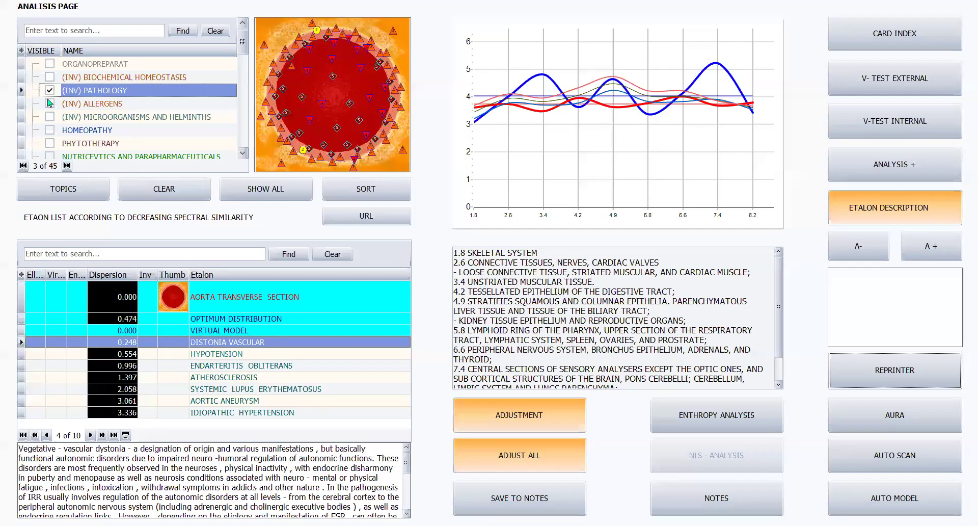
pyautogui.click(50, 91)
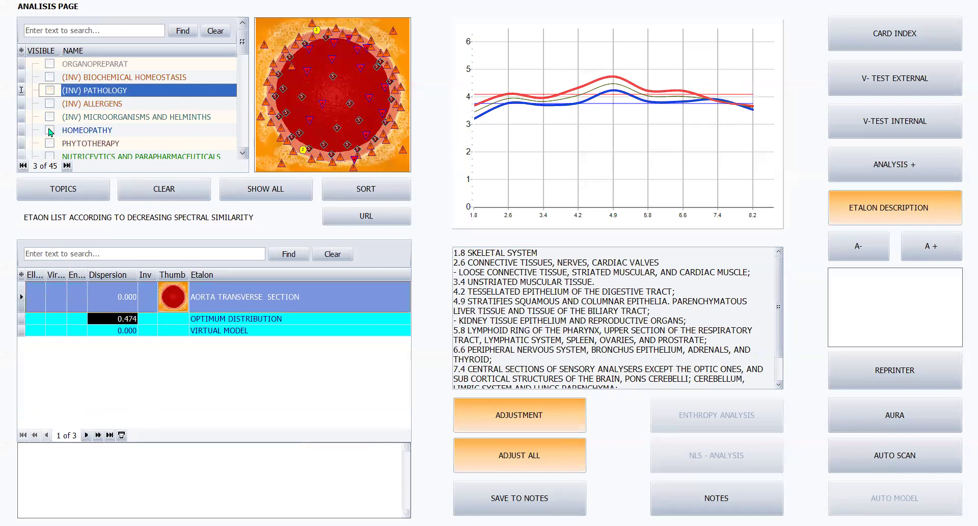
pyautogui.click(50, 130)
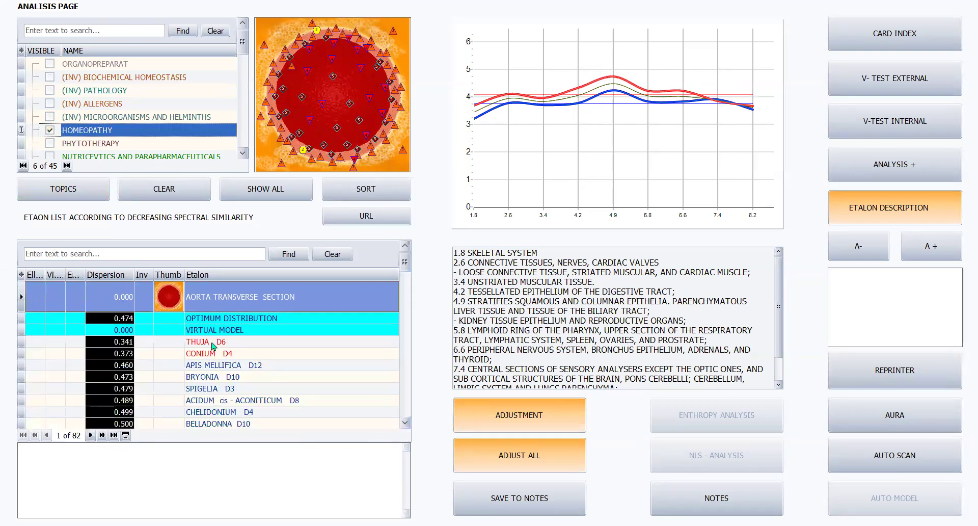
pyautogui.click(214, 345)
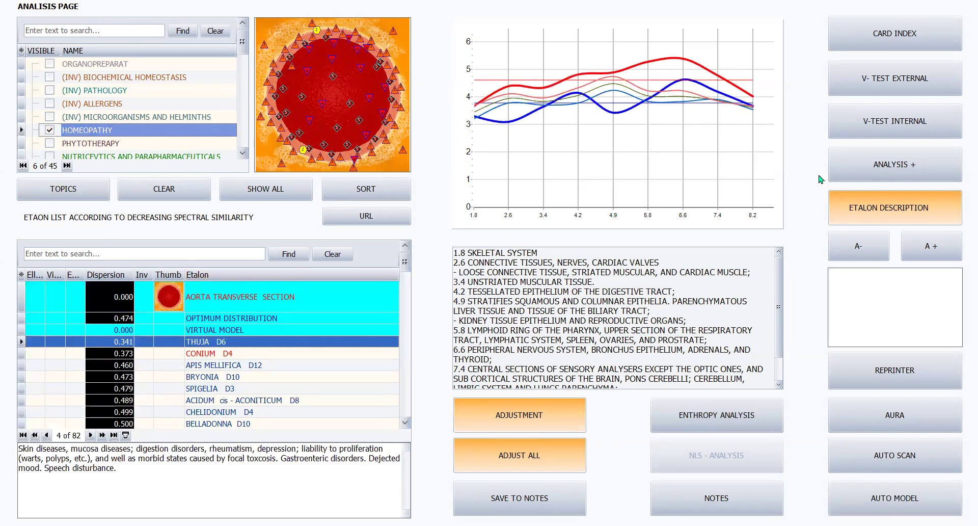
pyautogui.click(897, 121)
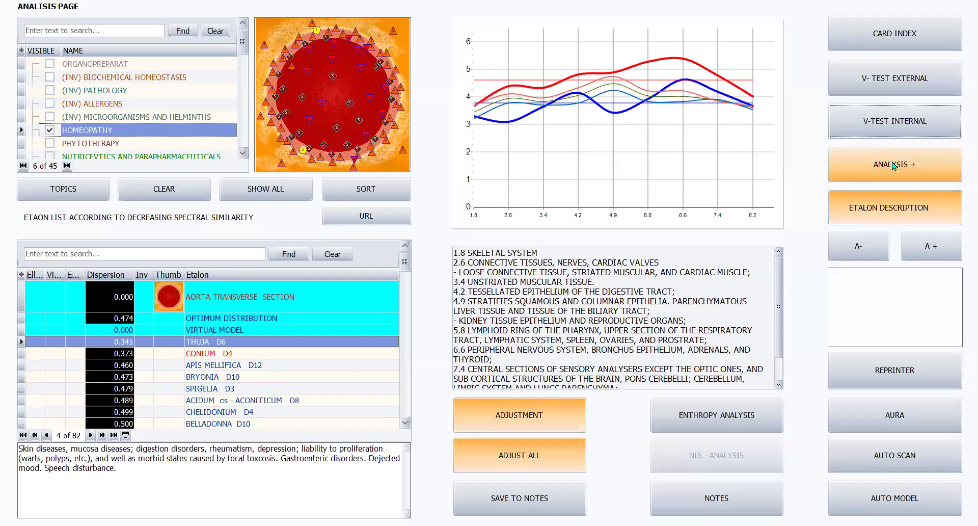
pyautogui.click(893, 164)
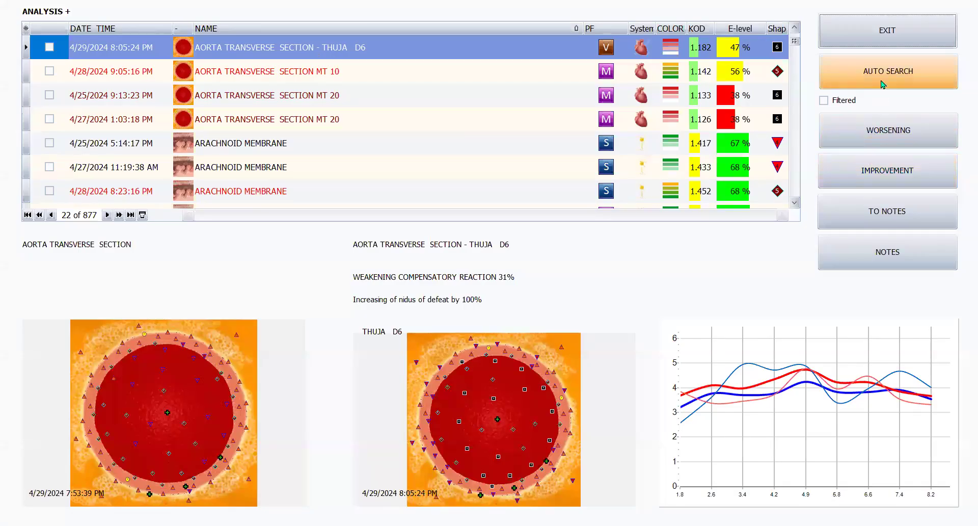
pyautogui.click(890, 35)
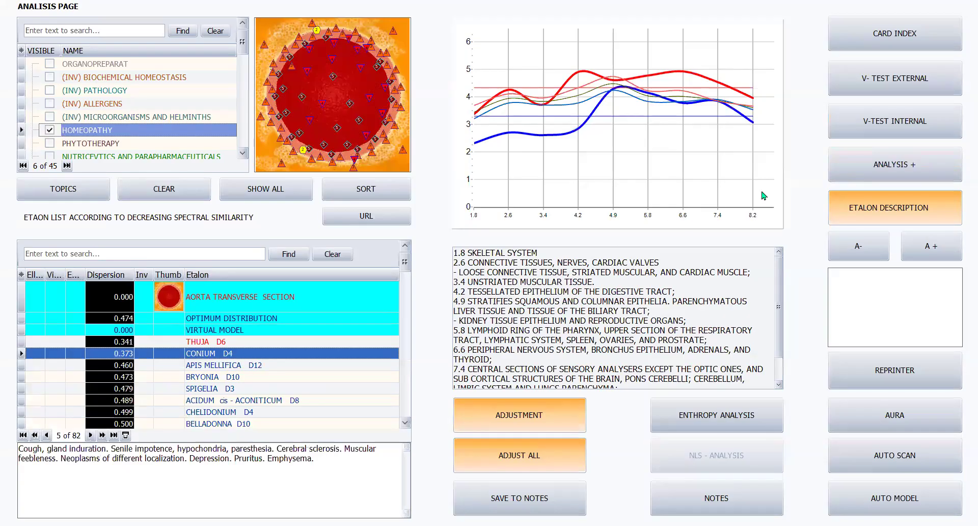
# - Vegeto-test CONIUM D4 on the aorta section and review its 43% result
pyautogui.click(890, 126)
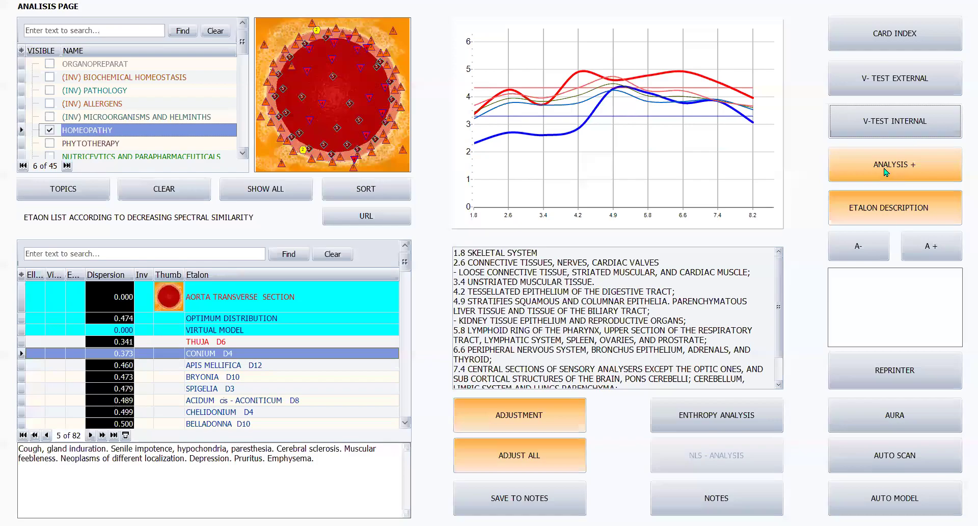
pyautogui.click(885, 172)
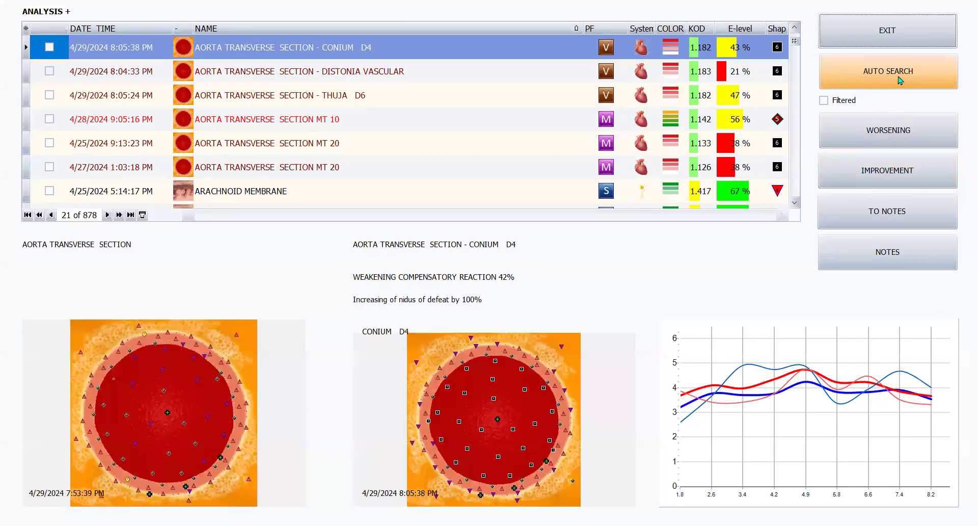
pyautogui.click(889, 38)
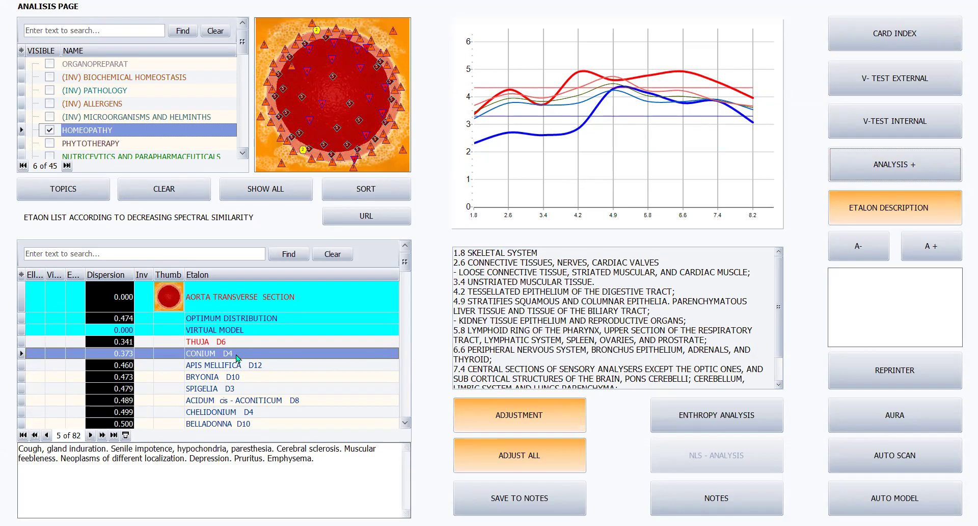
# - Return from the Present Analysis view to the patient's Card Index list
pyautogui.click(878, 374)
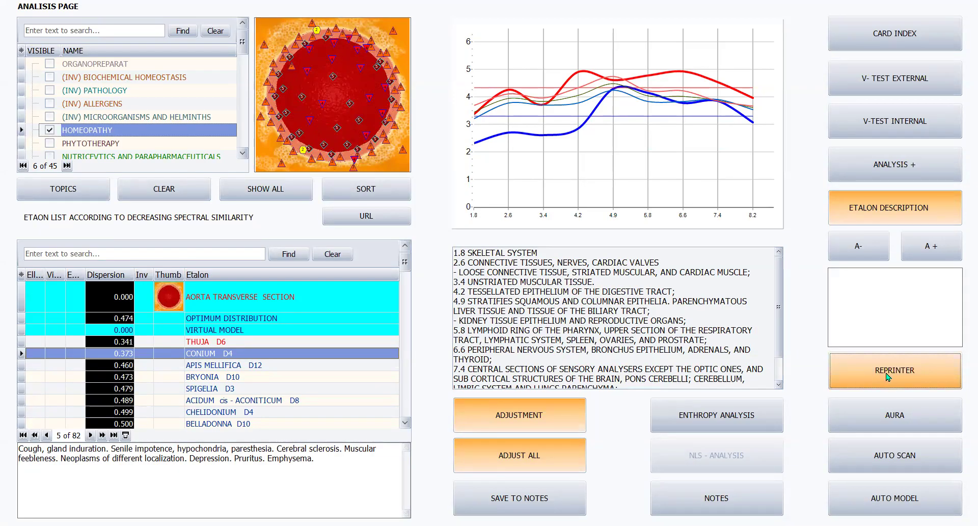
pyautogui.click(901, 40)
# - Filter the aorta's Research organ list to shapes 4, 5 and 6 %, leaving 17 organs
pyautogui.click(903, 40)
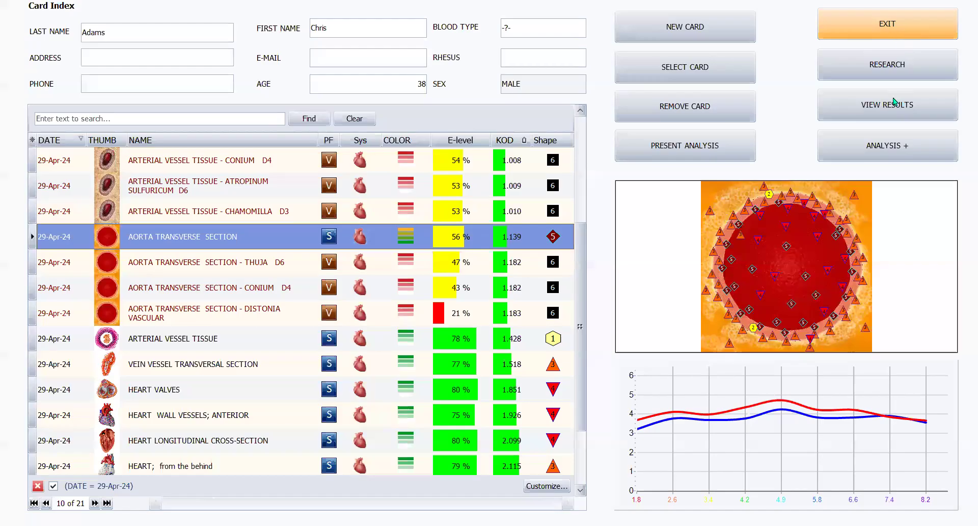
pyautogui.click(885, 66)
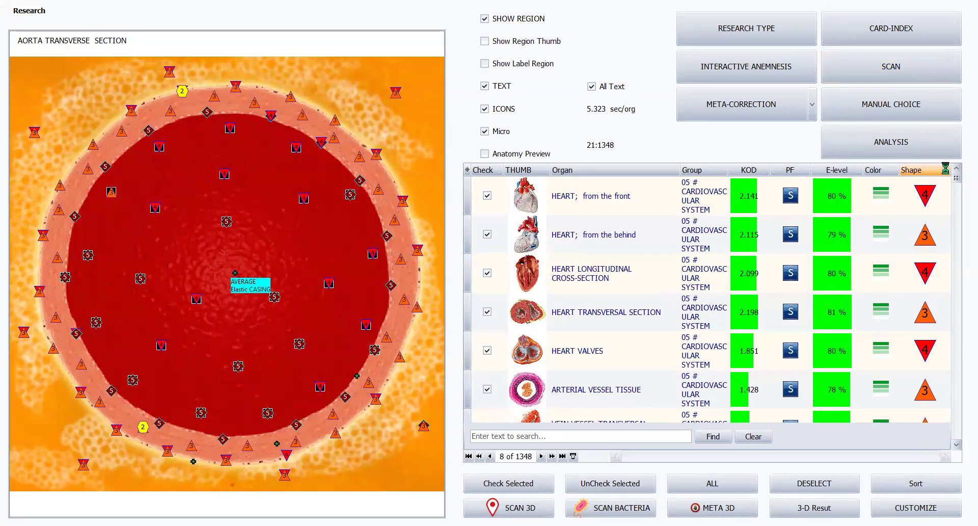
pyautogui.click(945, 168)
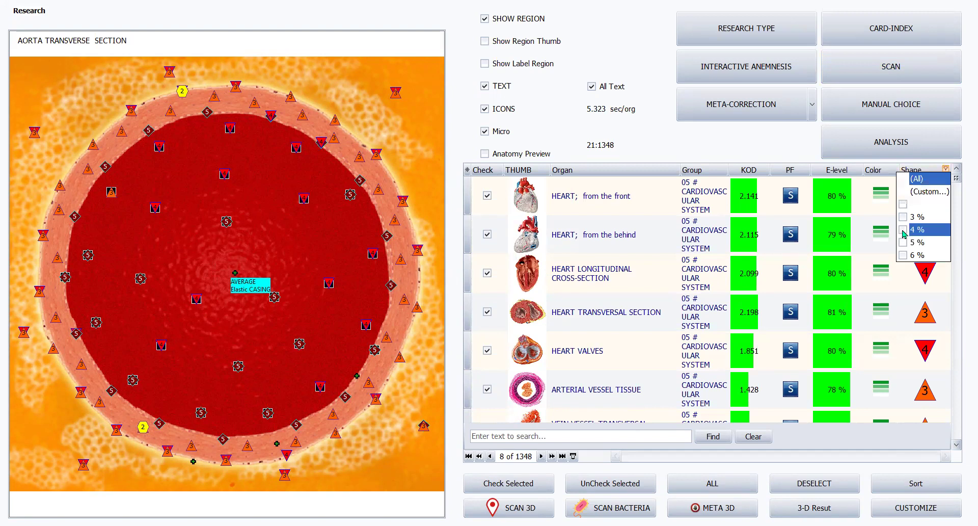
pyautogui.click(903, 229)
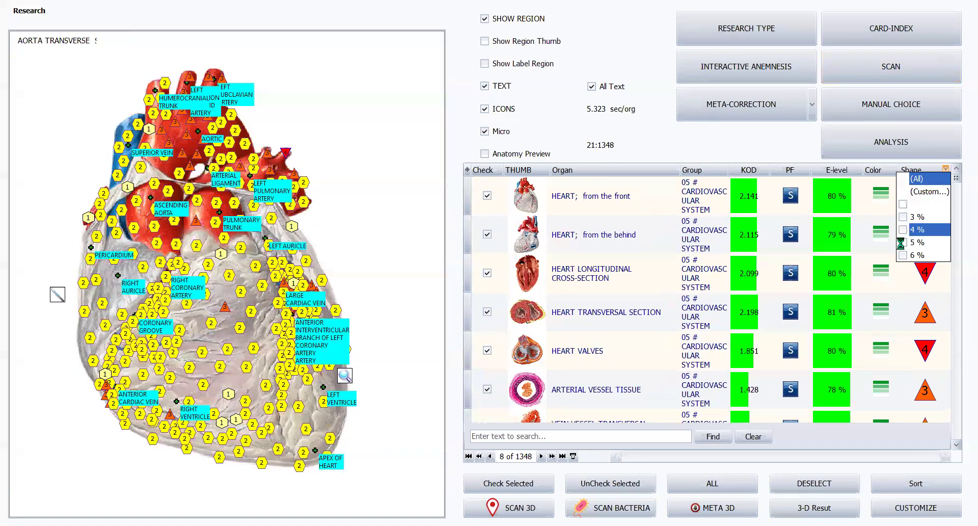
pyautogui.click(904, 243)
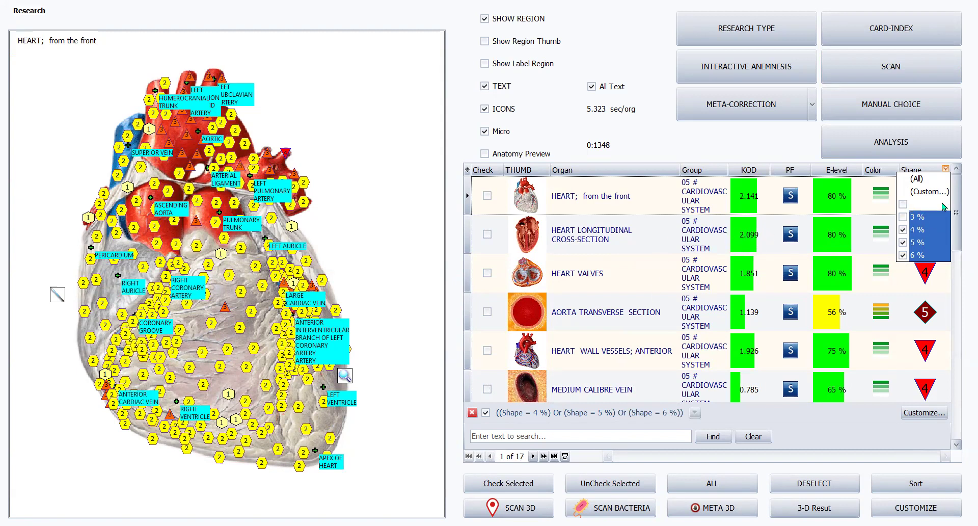
pyautogui.click(957, 235)
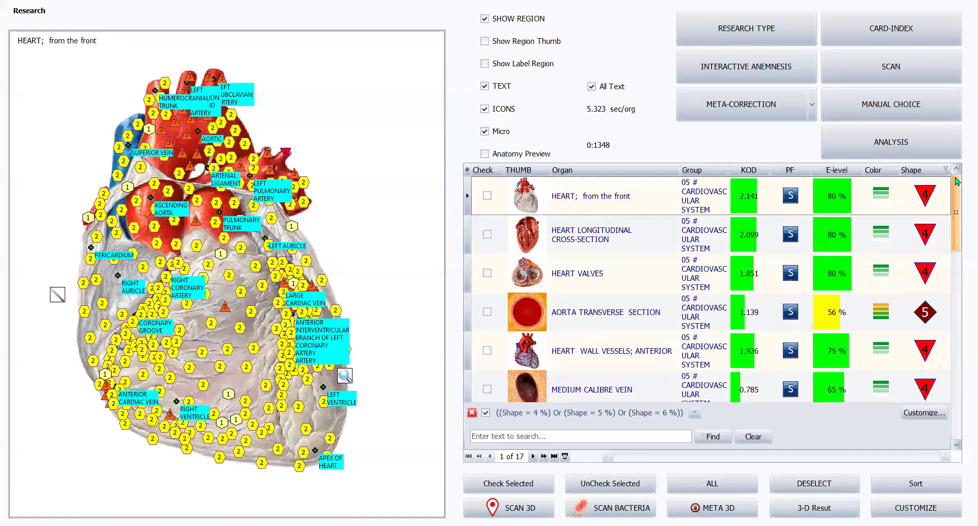
pyautogui.click(597, 204)
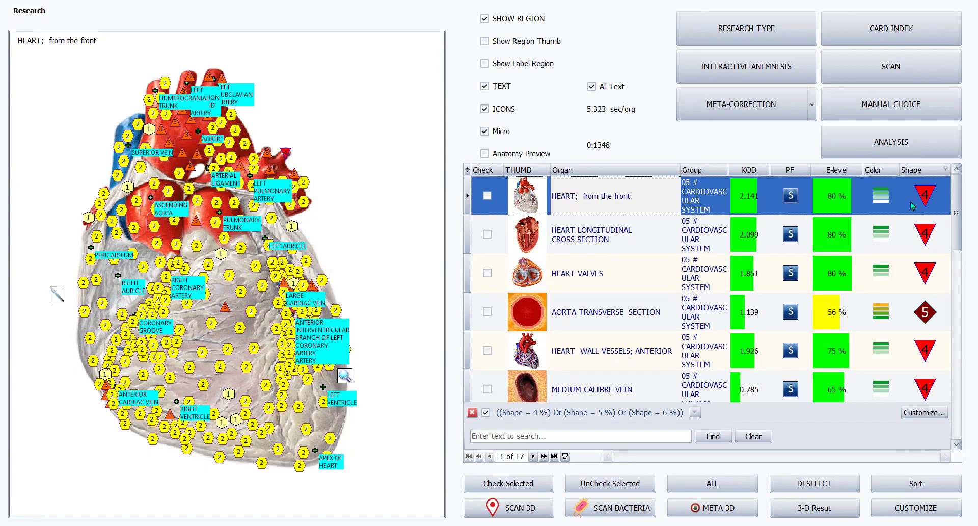
pyautogui.moveTo(956, 211); pyautogui.dragTo(961, 419)
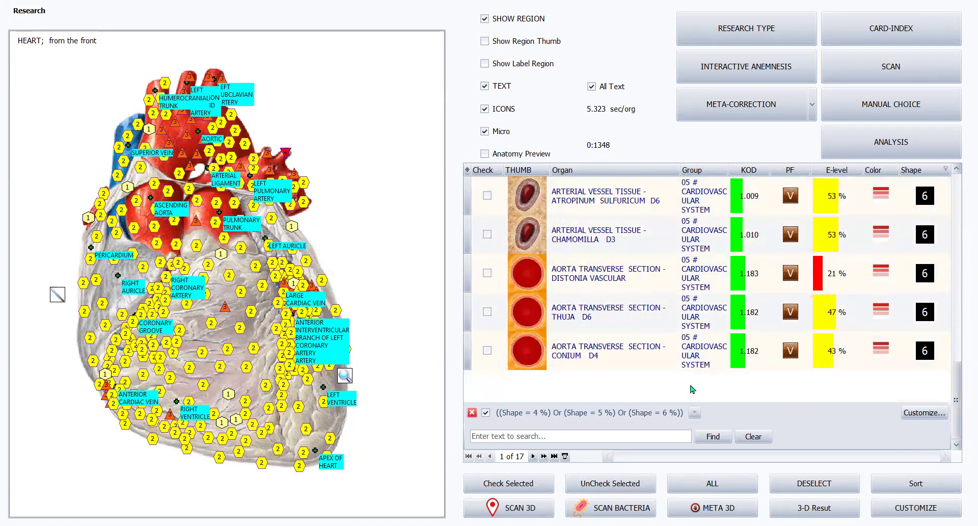
# - Check all 17 filtered organs and start meta-correction at X10 multiplicity
pyautogui.keyDown('shift'); pyautogui.click(636, 366); pyautogui.keyUp('shift')
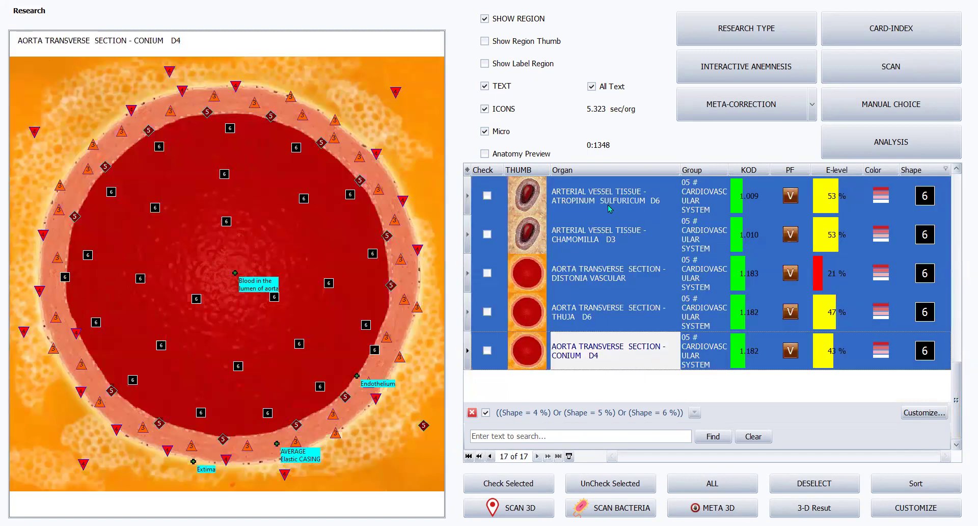
pyautogui.moveTo(430, 176)
pyautogui.click(509, 488)
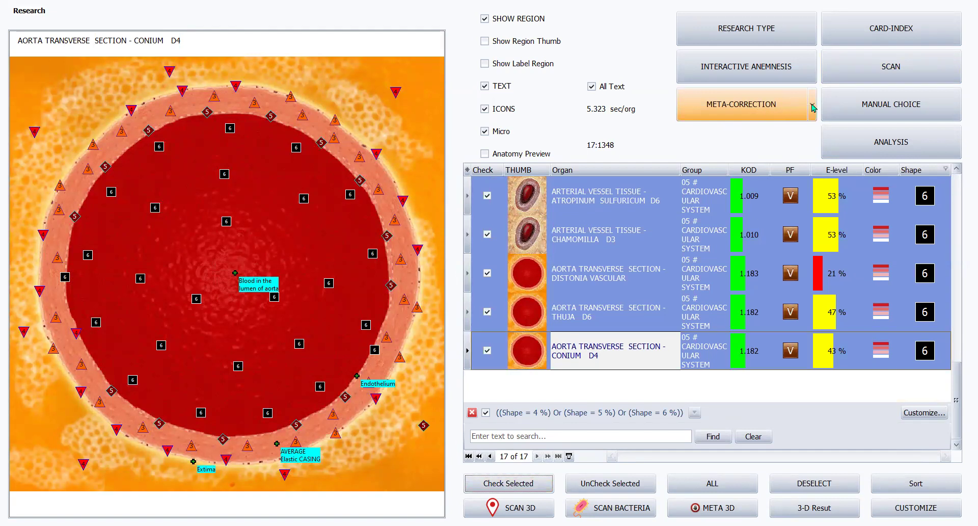
pyautogui.click(812, 107)
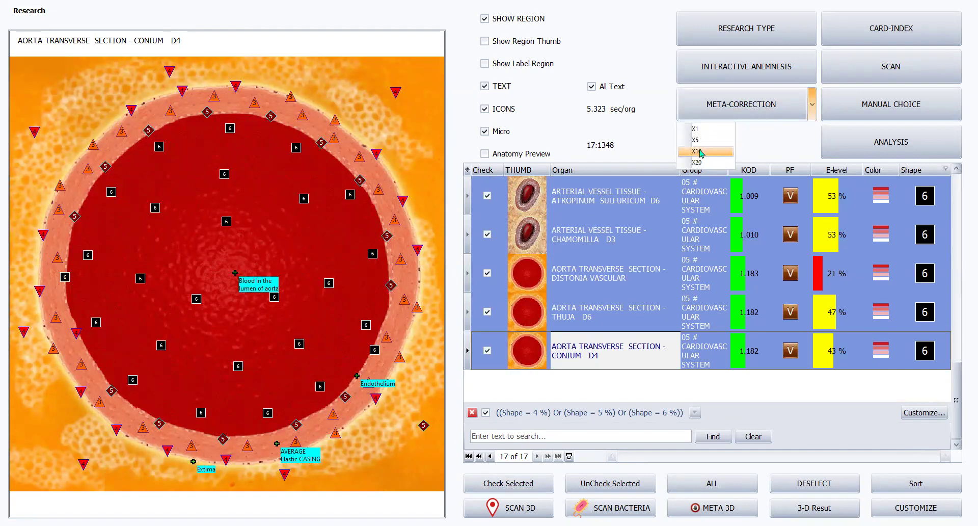
pyautogui.click(700, 152)
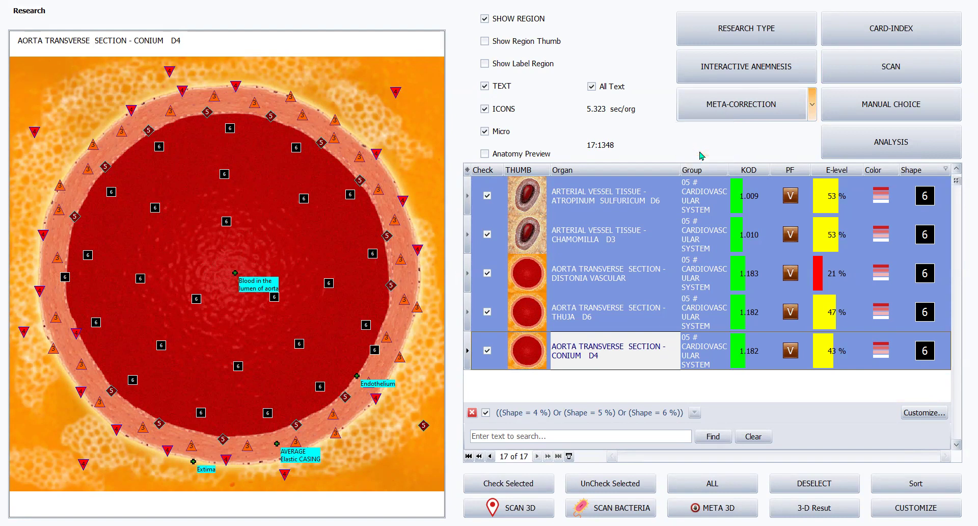